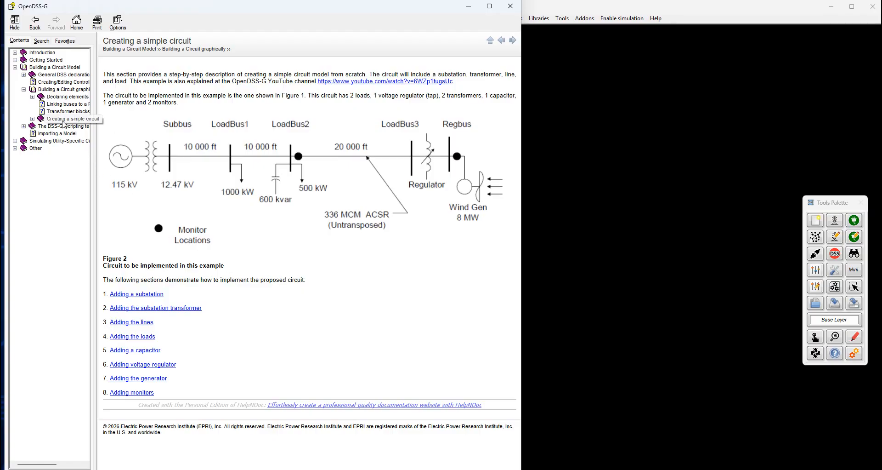
Open the "Adding a Substation" help topic under "Creating a simple circuit" and examine the substation parameters for the example
{"action": "left_click", "coordinate": [32, 118]}
{"action": "left_click", "coordinate": [71, 126]}
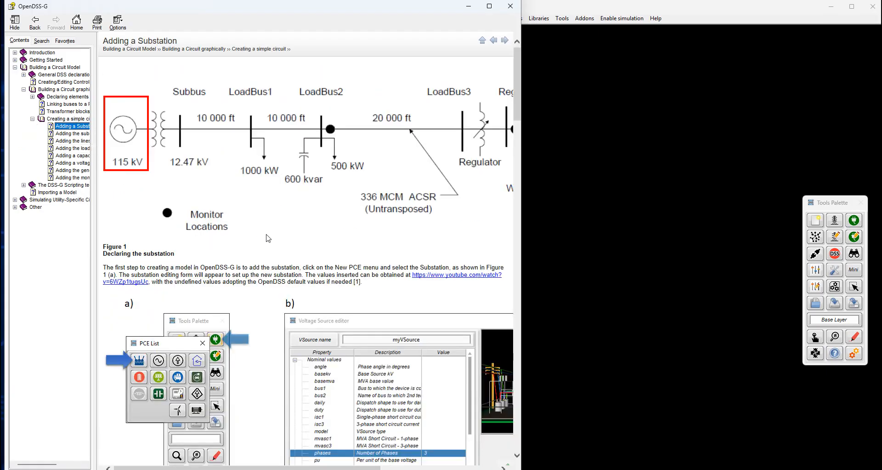
{"action": "scroll", "coordinate": [269, 238], "scroll_direction": "down", "scroll_amount": 3}
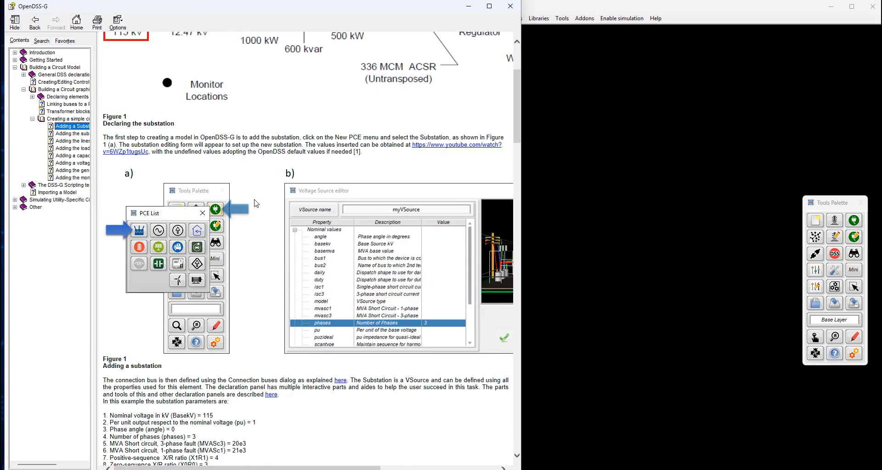
{"action": "scroll", "coordinate": [256, 203], "scroll_direction": "down", "scroll_amount": 7}
Switch to the OpenDSS-G circuit window and create a new substation voltage source named myVsource
{"action": "left_click", "coordinate": [583, 196]}
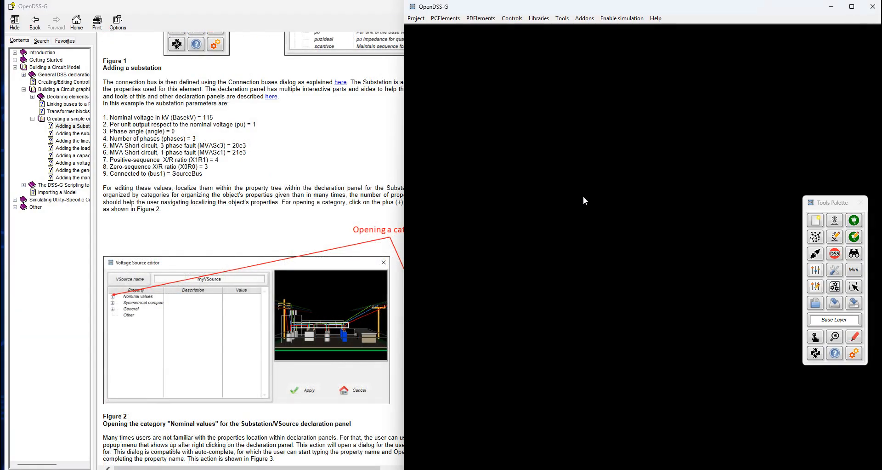
{"action": "left_click", "coordinate": [853, 221]}
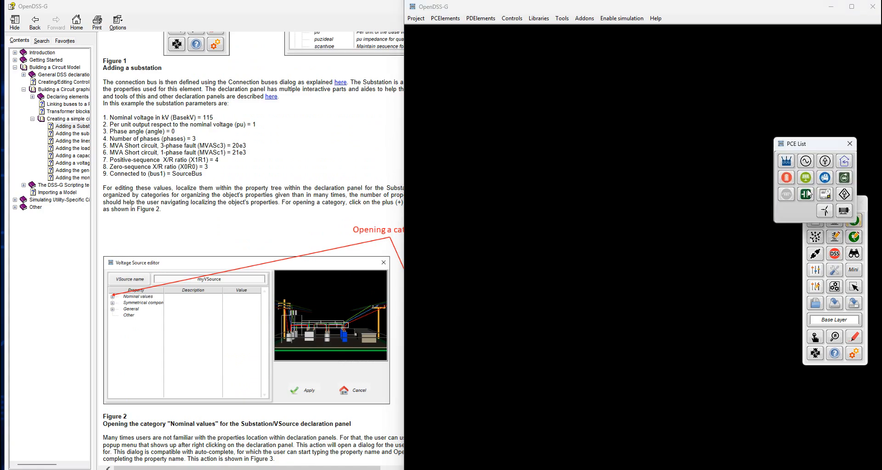
{"action": "left_click", "coordinate": [789, 161]}
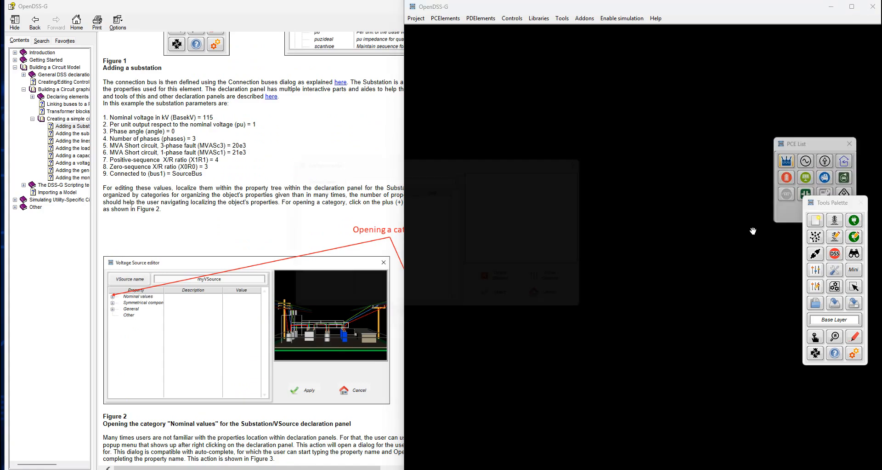
{"action": "left_click_drag", "start_coordinate": [442, 165], "coordinate": [645, 117]}
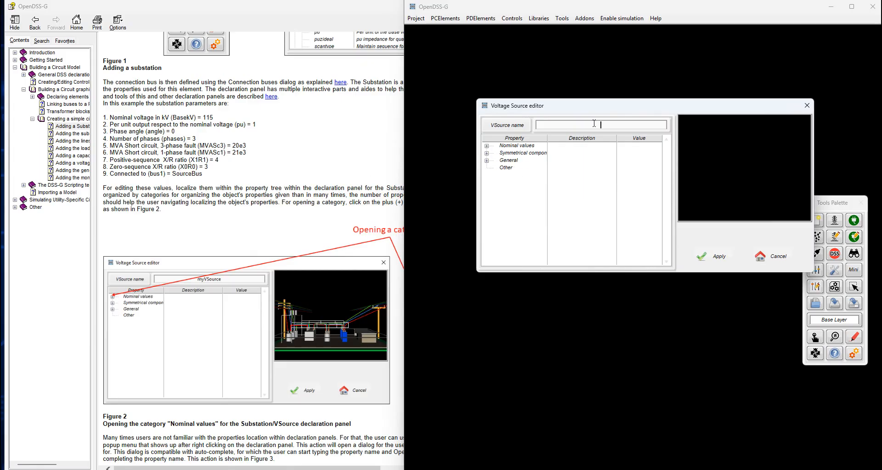
{"action": "type", "text": "source"}
Set the number of phases to 3 in the voltage source's nominal values
{"action": "left_click", "coordinate": [487, 146]}
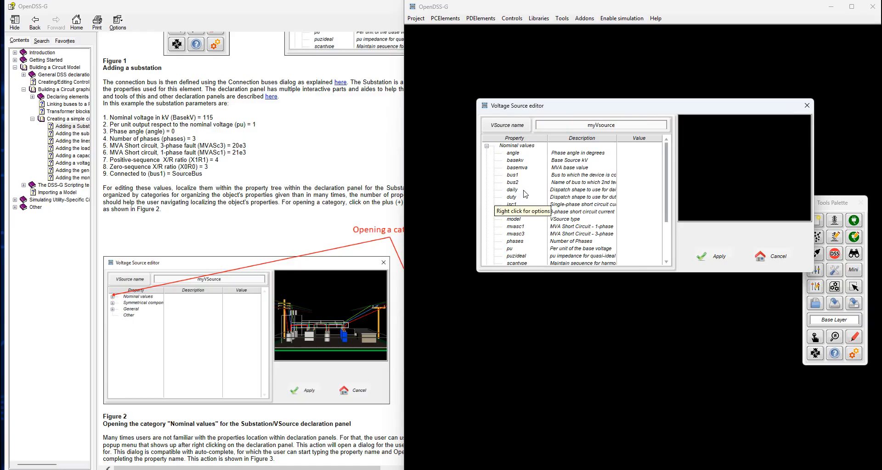
{"action": "scroll", "coordinate": [570, 187], "scroll_direction": "down", "scroll_amount": 2}
{"action": "double_click", "coordinate": [578, 190]}
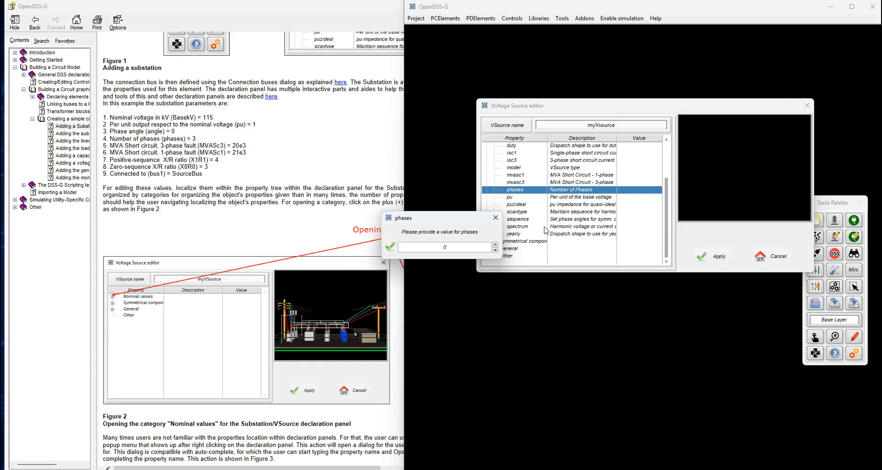
{"action": "type", "text": "3"}
{"action": "key", "text": "Return"}
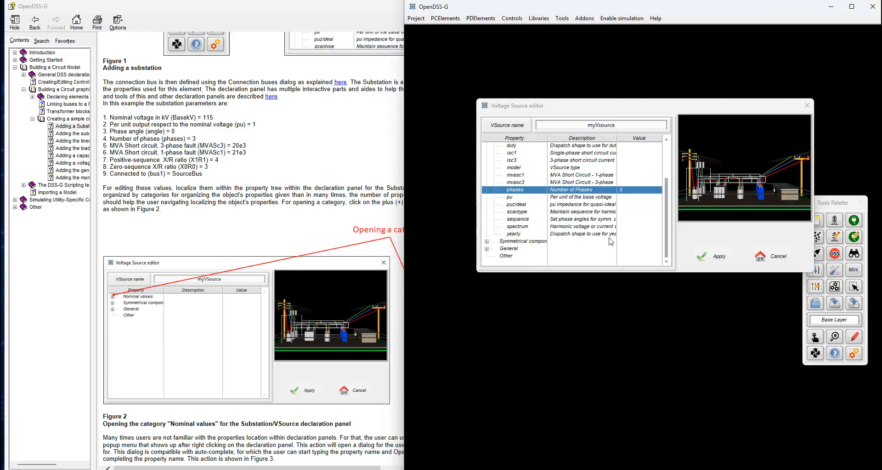
Set the voltage source's base voltage (basekv) to 115 and its phase angle to 0
{"action": "scroll", "coordinate": [586, 198], "scroll_direction": "up", "scroll_amount": 2}
{"action": "scroll", "coordinate": [585, 199], "scroll_direction": "up", "scroll_amount": 1}
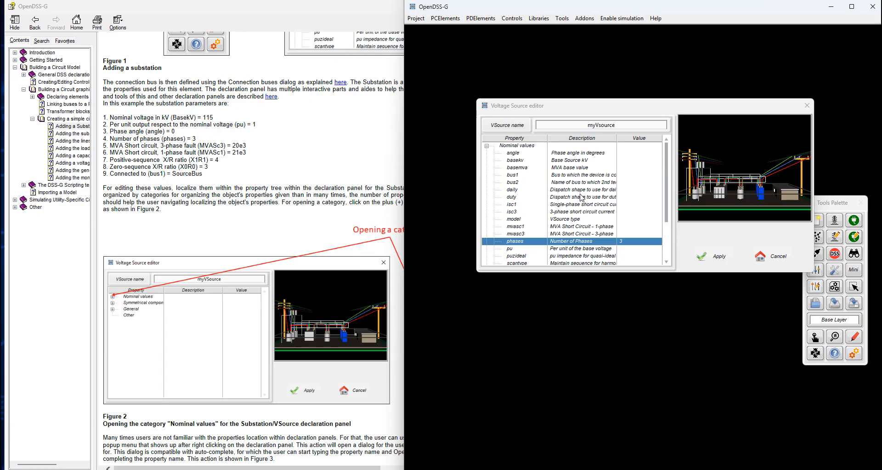
{"action": "left_click", "coordinate": [569, 161]}
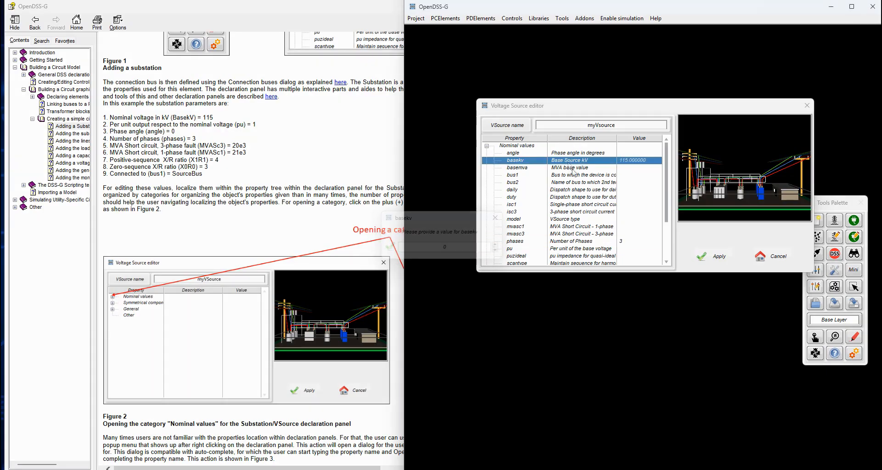
{"action": "double_click", "coordinate": [576, 155]}
{"action": "type", "text": "0"}
{"action": "key", "text": "Return"}
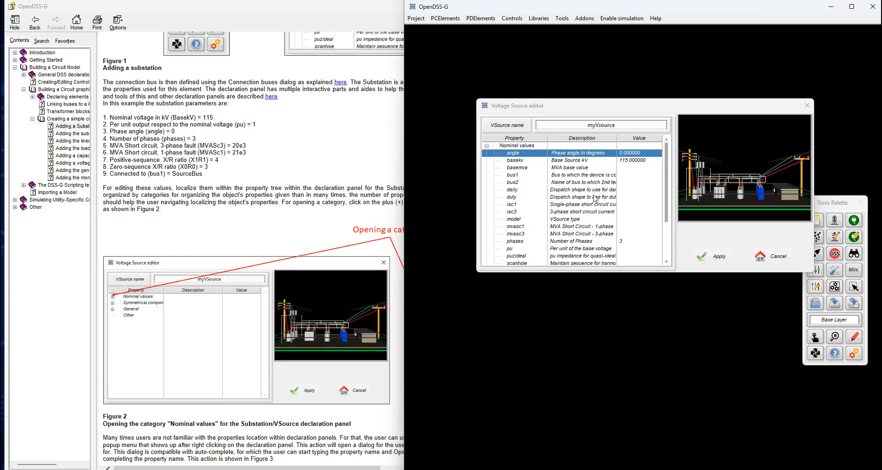
Set the source's short-circuit MVA to 20e3 for three-phase (mvasc3) and 21000 for single-phase (mvasc1)
{"action": "double_click", "coordinate": [565, 234]}
{"action": "type", "text": "20000"}
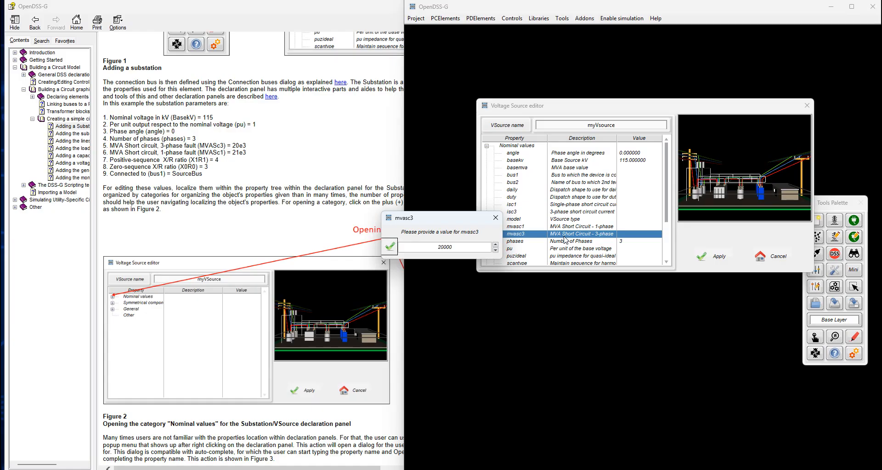
{"action": "key", "text": "Return"}
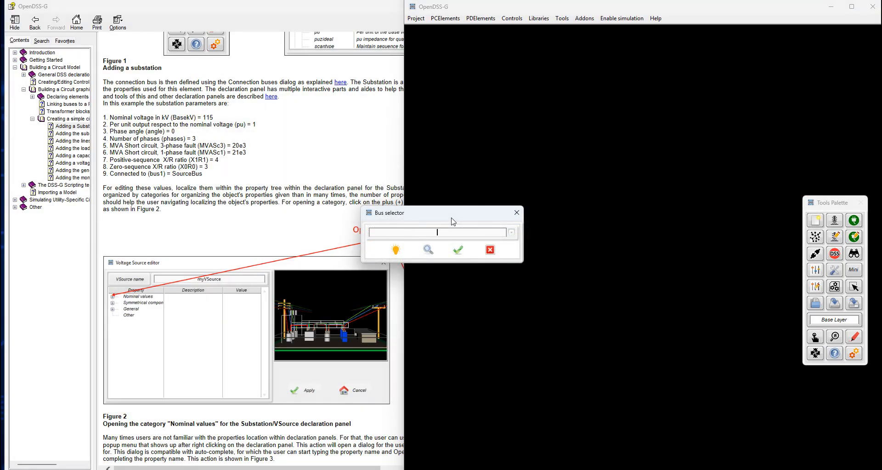
Assign the source's bus1 to a bus named SourceBus and connect all of its phase terminals
{"action": "type", "text": "Bus"}
{"action": "left_click", "coordinate": [460, 252]}
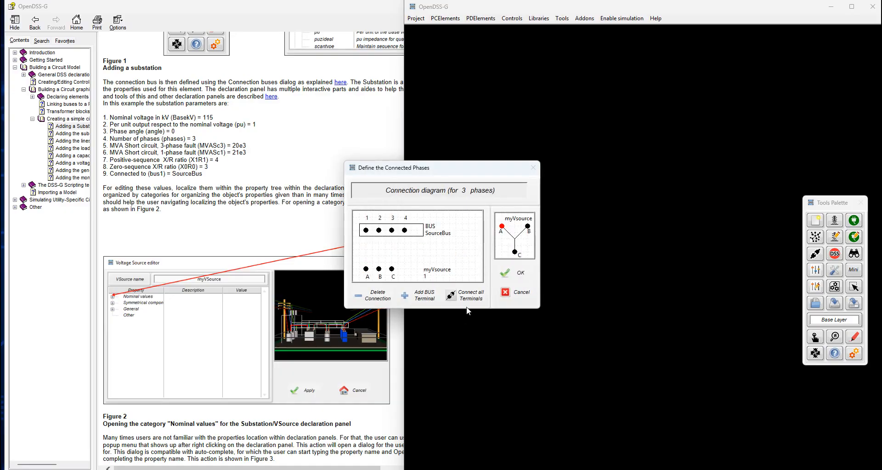
{"action": "left_click", "coordinate": [468, 300]}
{"action": "left_click", "coordinate": [514, 276]}
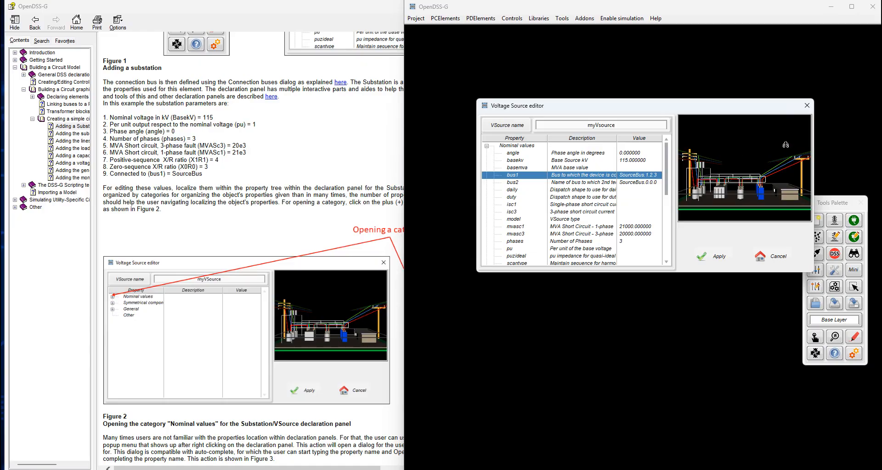
Apply the substation definition and show the bus names in the circuit drawing
{"action": "left_click", "coordinate": [707, 256]}
{"action": "right_click", "coordinate": [706, 253]}
{"action": "left_click", "coordinate": [716, 290]}
{"action": "right_click", "coordinate": [710, 265]}
{"action": "left_click", "coordinate": [726, 315]}
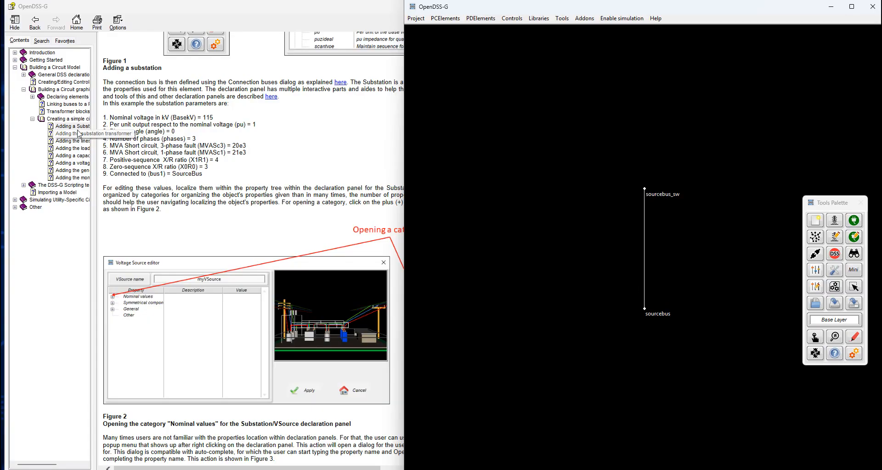
Open the "Adding the substation transformer" help topic and examine its instructions for windings, buses, connections, and voltage and power ratings
{"action": "left_click", "coordinate": [76, 137]}
{"action": "left_click", "coordinate": [77, 137]}
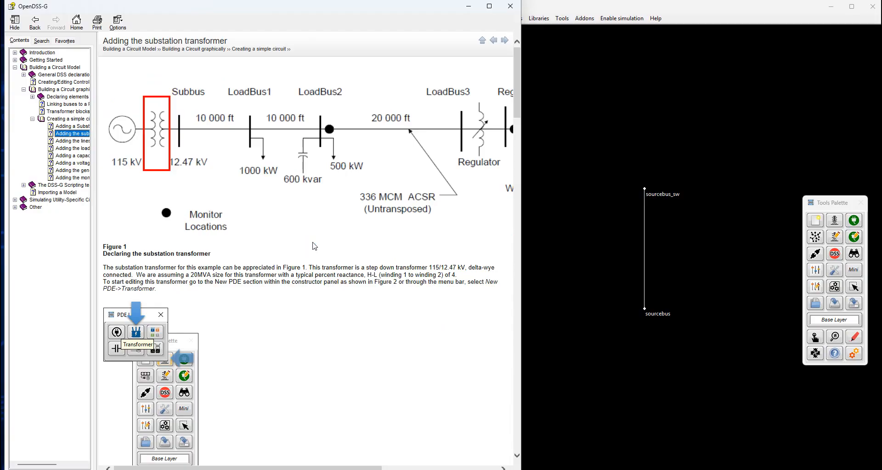
{"action": "scroll", "coordinate": [314, 246], "scroll_direction": "down", "scroll_amount": 15}
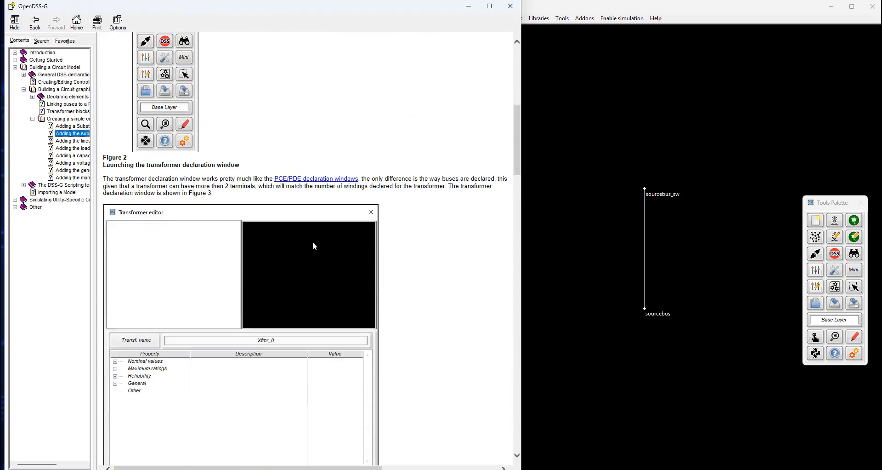
{"action": "scroll", "coordinate": [314, 246], "scroll_direction": "down", "scroll_amount": 10}
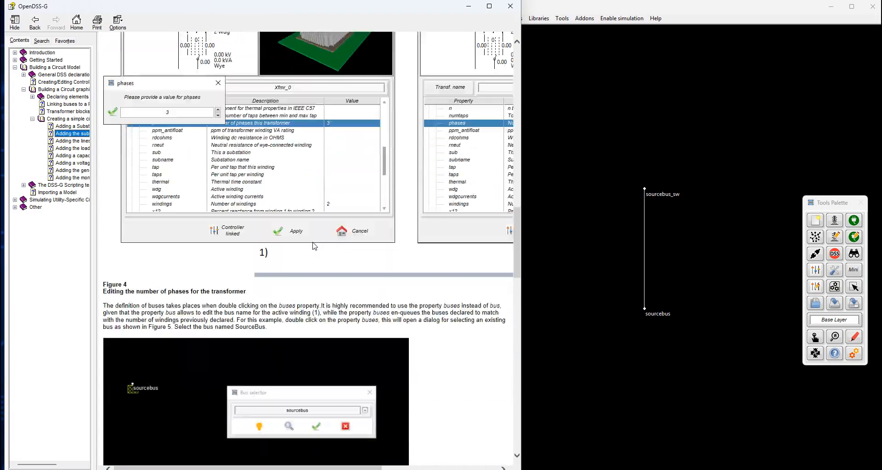
{"action": "scroll", "coordinate": [314, 246], "scroll_direction": "down", "scroll_amount": 9}
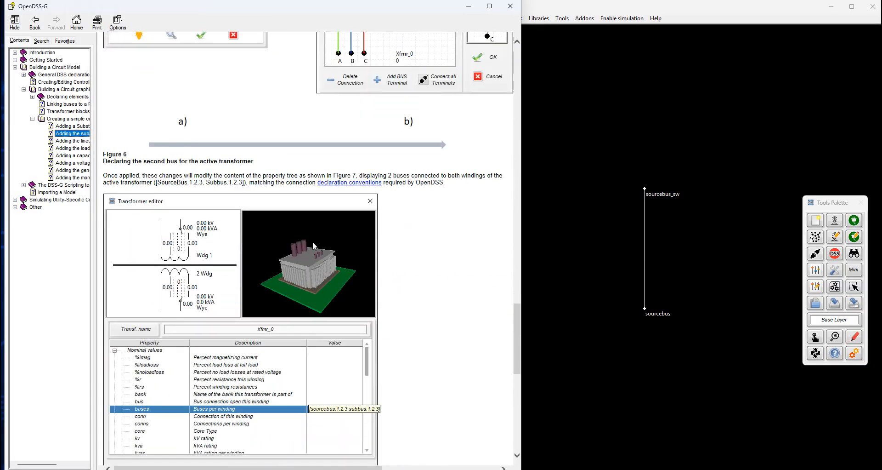
{"action": "scroll", "coordinate": [313, 242], "scroll_direction": "down", "scroll_amount": 10}
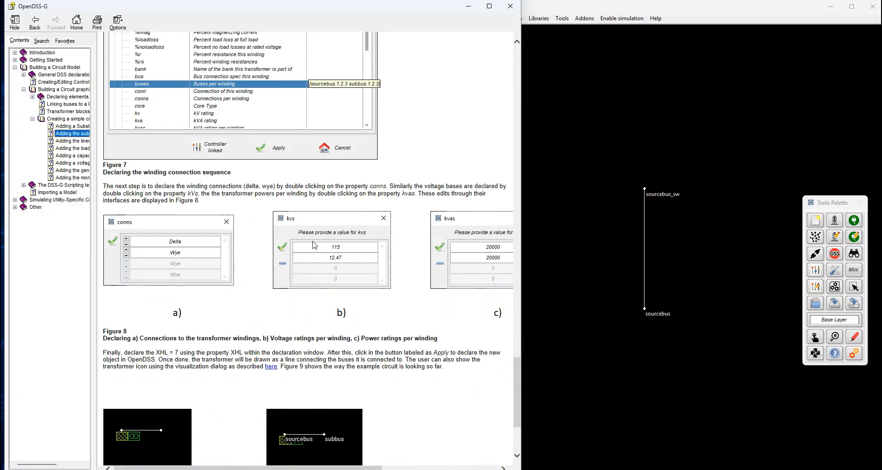
{"action": "scroll", "coordinate": [315, 246], "scroll_direction": "down", "scroll_amount": 3}
{"action": "scroll", "coordinate": [315, 246], "scroll_direction": "up", "scroll_amount": 15}
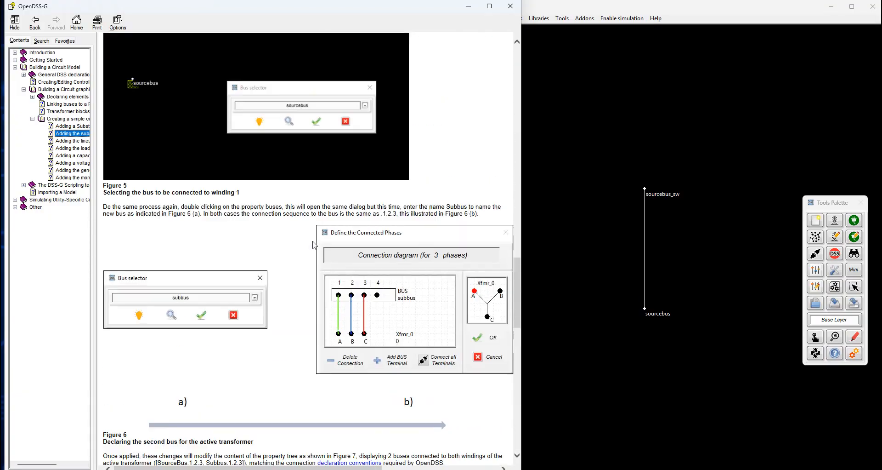
{"action": "scroll", "coordinate": [314, 246], "scroll_direction": "up", "scroll_amount": 3}
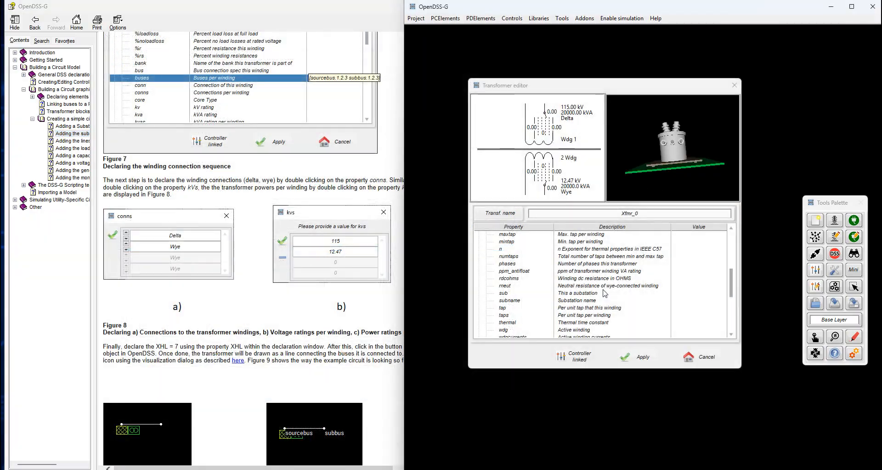
{"action": "scroll", "coordinate": [605, 293], "scroll_direction": "up", "scroll_amount": 3}
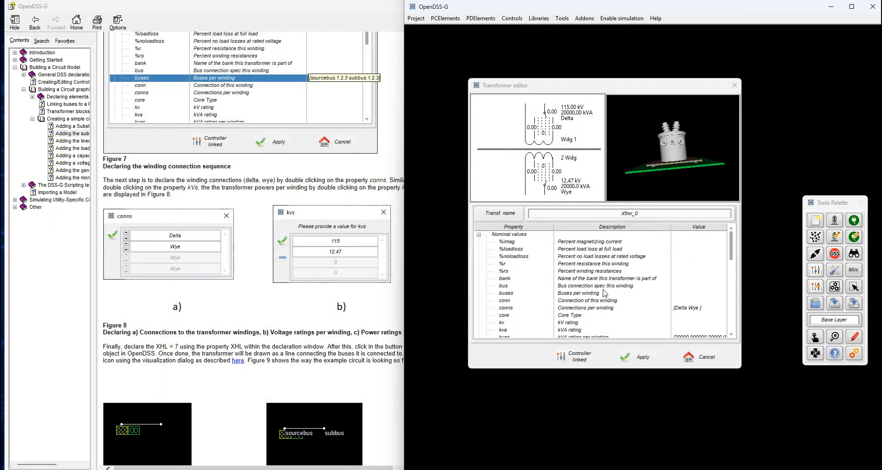
Assign the transformer's first winding to the bus sourcebus_sw through the buses property, connecting all phase terminals
{"action": "left_click", "coordinate": [579, 296]}
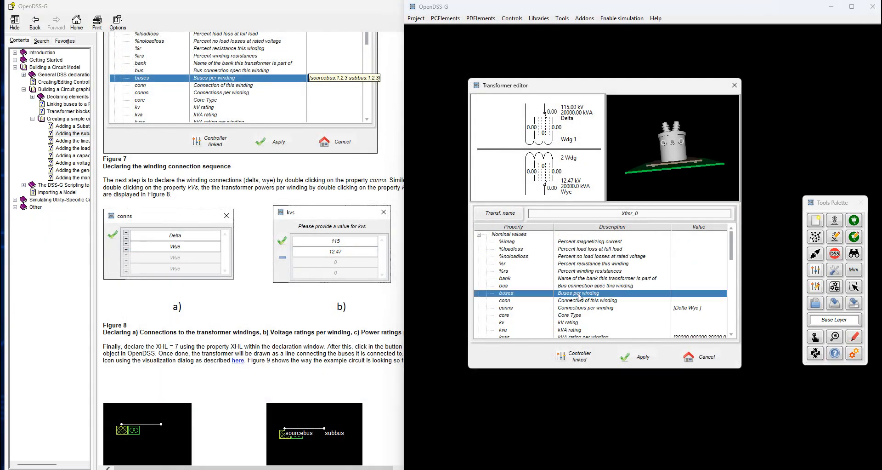
{"action": "double_click", "coordinate": [578, 294]}
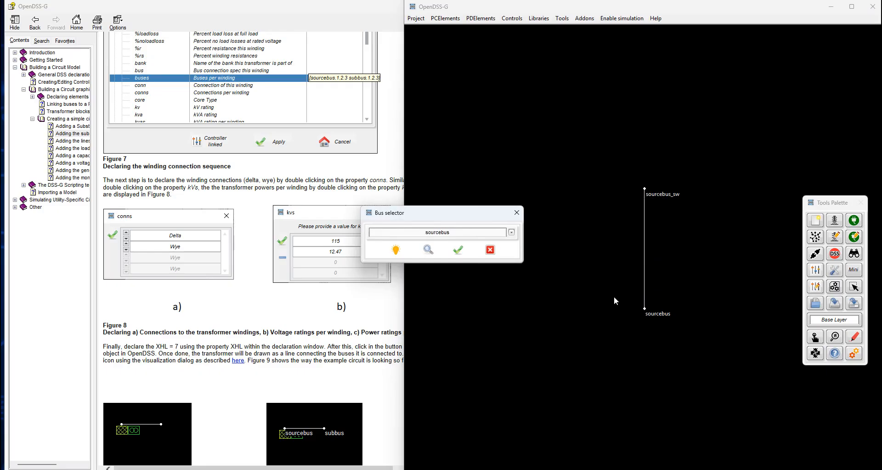
{"action": "left_click", "coordinate": [511, 232]}
{"action": "left_click", "coordinate": [439, 253]}
{"action": "left_click", "coordinate": [459, 253]}
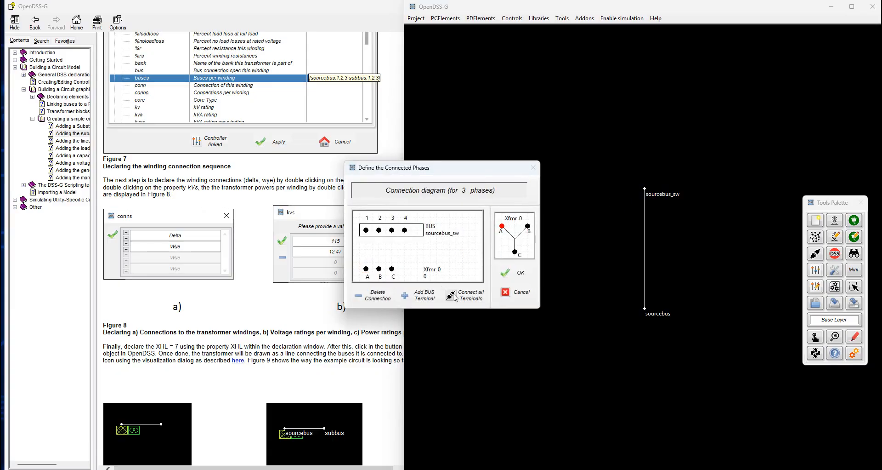
{"action": "left_click", "coordinate": [464, 297]}
{"action": "left_click", "coordinate": [513, 274]}
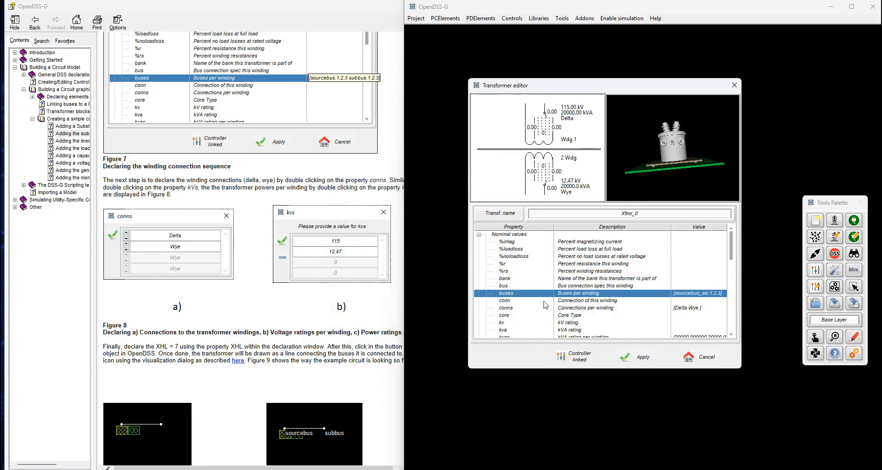
Assign the transformer's second winding to a new bus named subbus with all terminals connected, and add the transformer to the circuit
{"action": "double_click", "coordinate": [589, 294]}
{"action": "scroll", "coordinate": [290, 304], "scroll_direction": "down", "scroll_amount": 5}
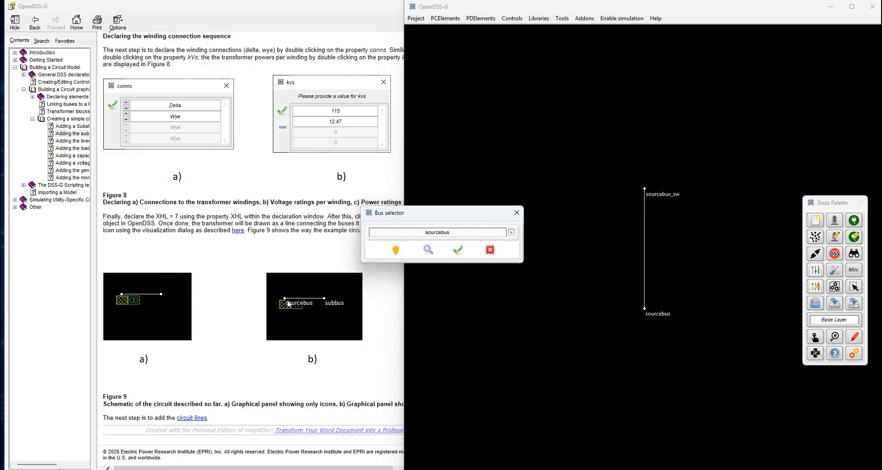
{"action": "scroll", "coordinate": [289, 303], "scroll_direction": "up", "scroll_amount": 7}
{"action": "double_click", "coordinate": [444, 232]}
{"action": "type", "text": "subsb"}
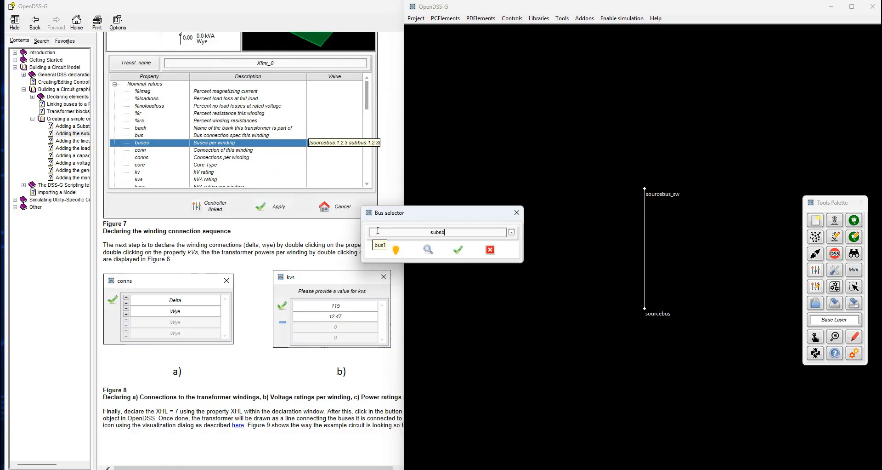
{"action": "type", "text": "us"}
{"action": "left_click", "coordinate": [458, 249]}
{"action": "left_click", "coordinate": [459, 296]}
{"action": "left_click", "coordinate": [519, 273]}
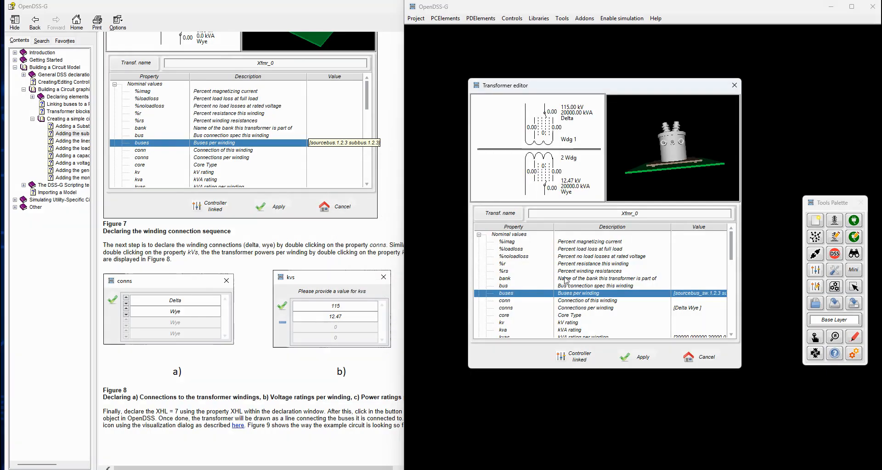
Review the "Adding the lines" help topic on declaring a LineCode, and open the LineCode declaration window
{"action": "left_click", "coordinate": [72, 142]}
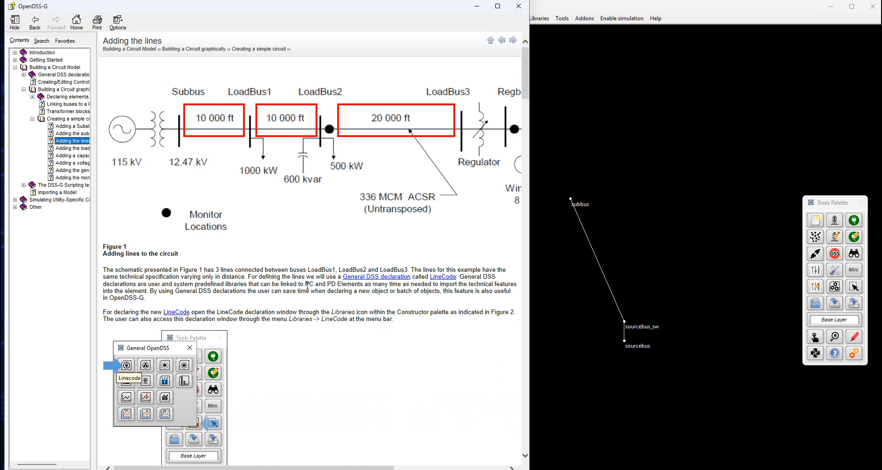
{"action": "scroll", "coordinate": [279, 276], "scroll_direction": "down", "scroll_amount": 10}
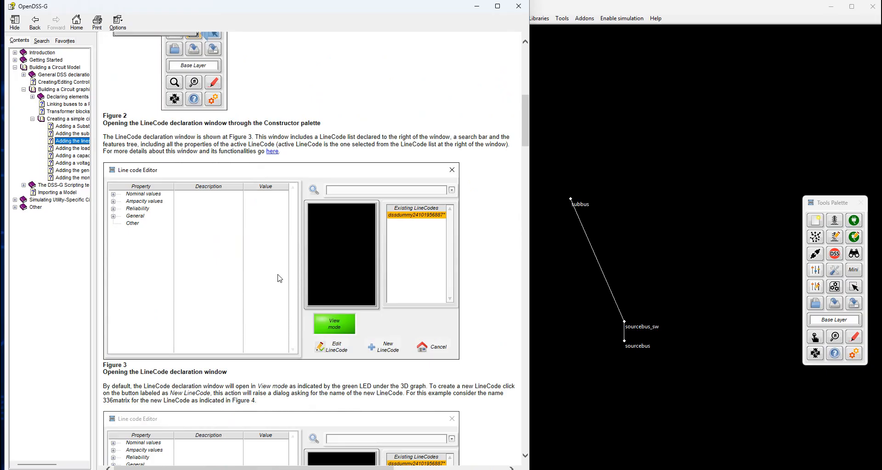
{"action": "scroll", "coordinate": [280, 278], "scroll_direction": "down", "scroll_amount": 7}
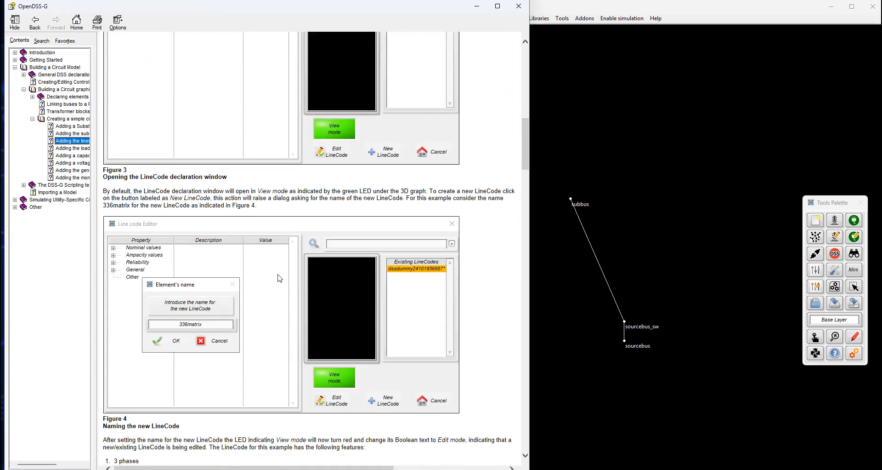
{"action": "scroll", "coordinate": [279, 278], "scroll_direction": "up", "scroll_amount": 18}
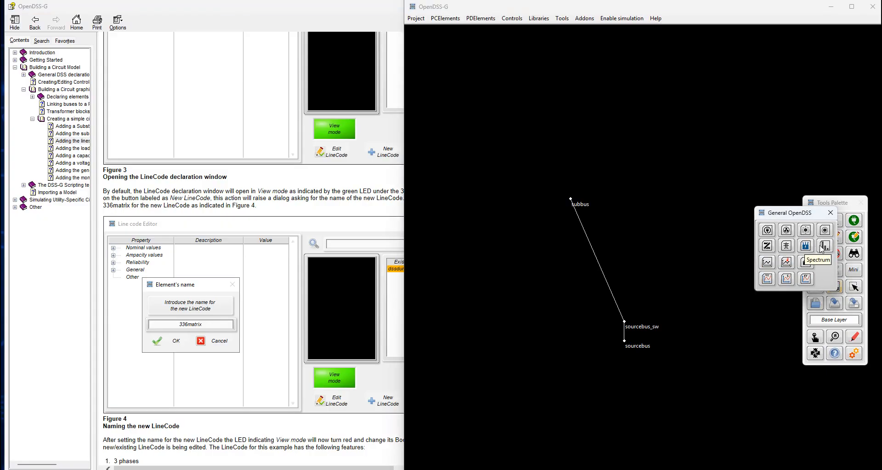
{"action": "left_click", "coordinate": [768, 231]}
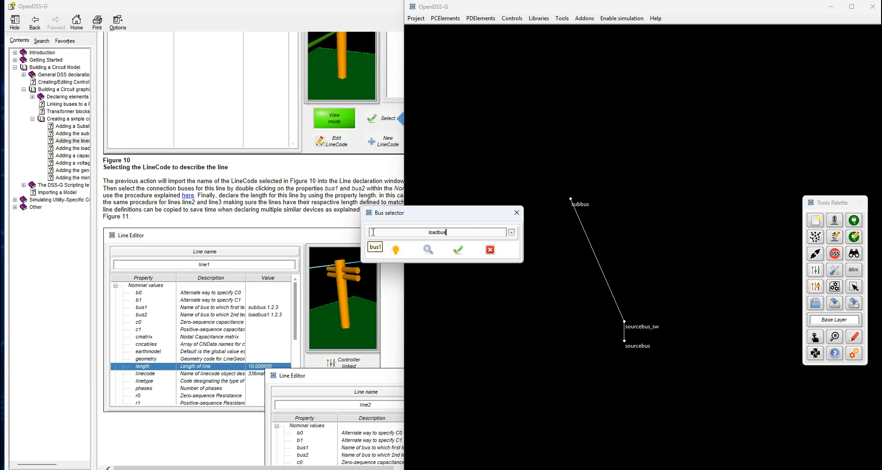
Assign the second bus of the line that starts at subbus to a new bus named loadbus1
{"action": "left_click", "coordinate": [462, 252]}
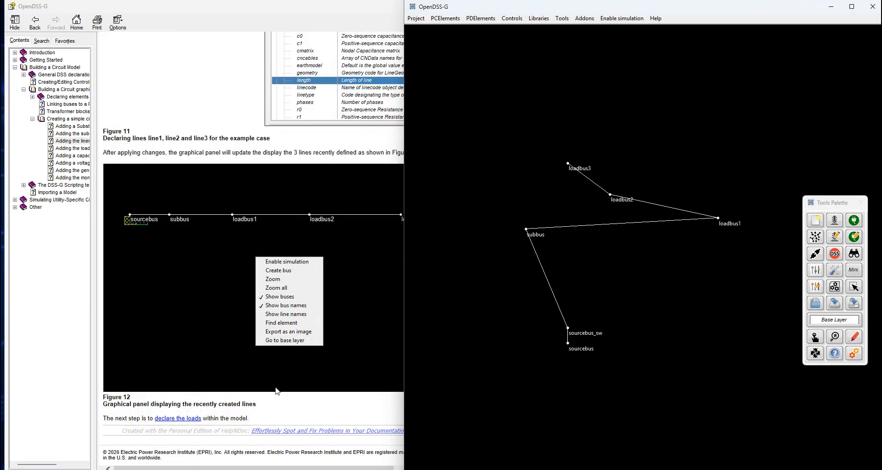
{"action": "left_click", "coordinate": [277, 412]}
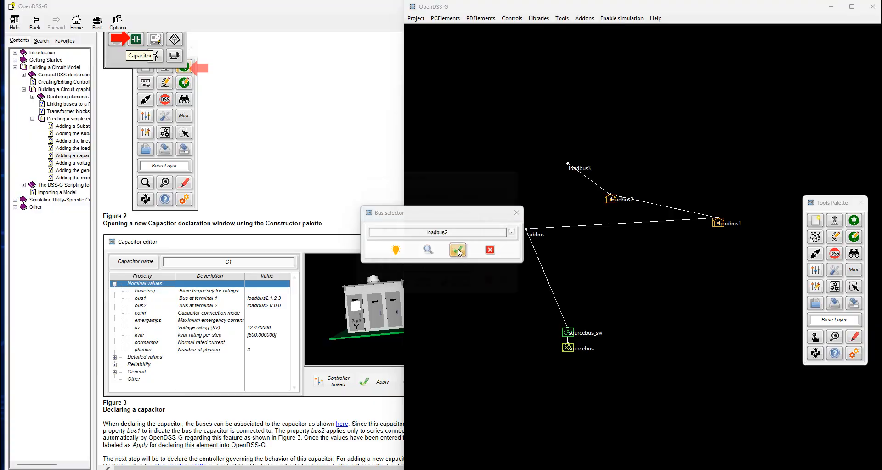
Assign the generator's bus1 property to regbus and connect all of its phase terminals
{"action": "left_click", "coordinate": [459, 251]}
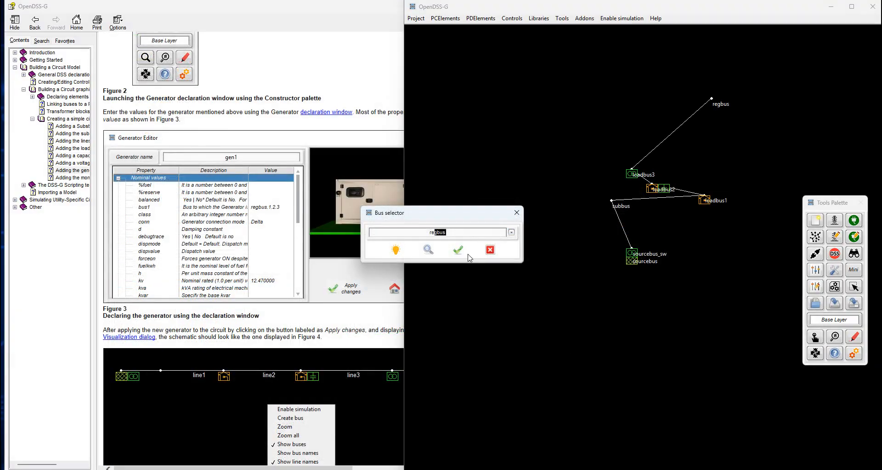
{"action": "left_click", "coordinate": [458, 251]}
{"action": "left_click", "coordinate": [460, 294]}
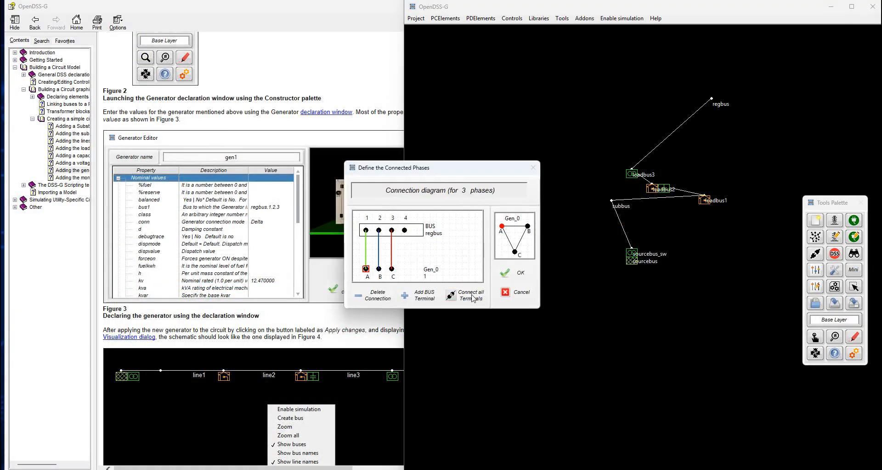
{"action": "left_click", "coordinate": [510, 275]}
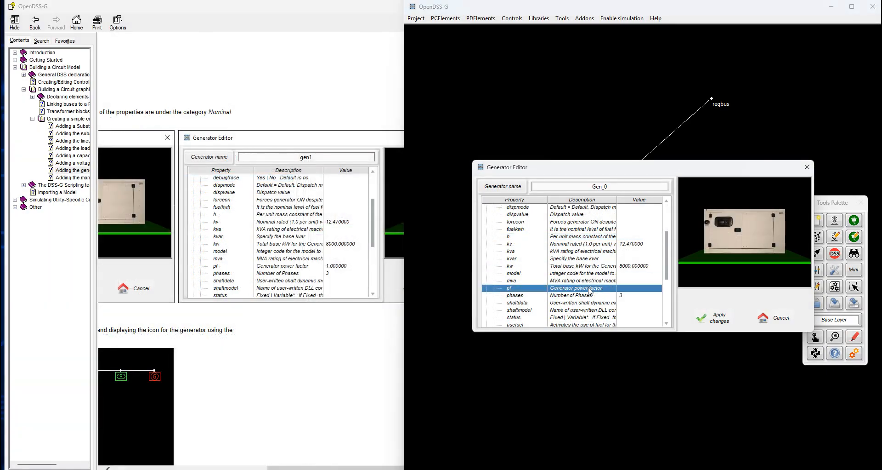
Set the generator's power factor to 1, check the help's reference drawing, and add the generator to the circuit
{"action": "double_click", "coordinate": [589, 289]}
{"action": "type", "text": "1"}
{"action": "key", "text": "Return"}
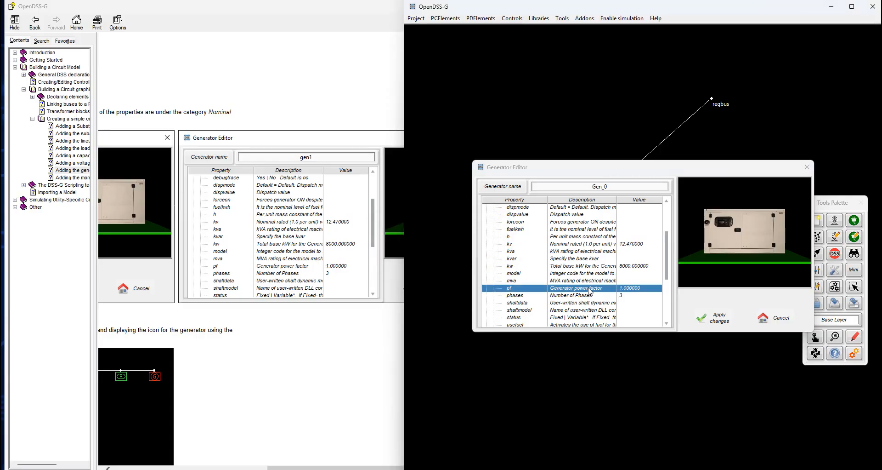
{"action": "left_click", "coordinate": [285, 466]}
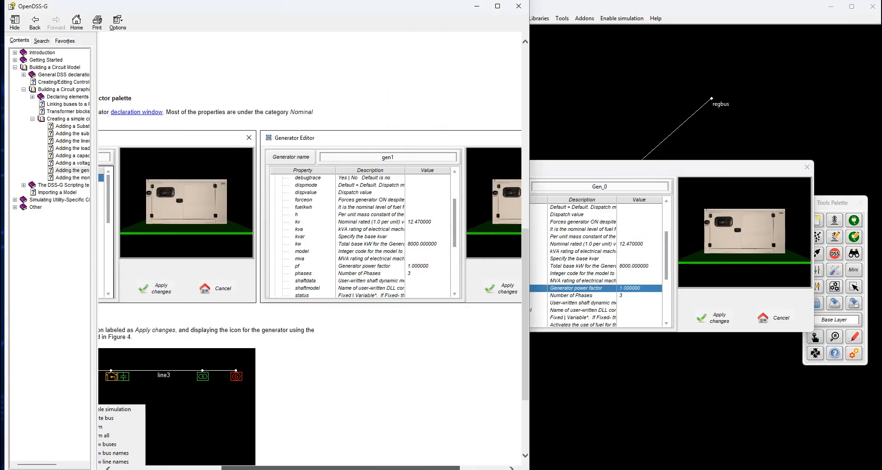
{"action": "scroll", "coordinate": [283, 339], "scroll_direction": "down", "scroll_amount": 5}
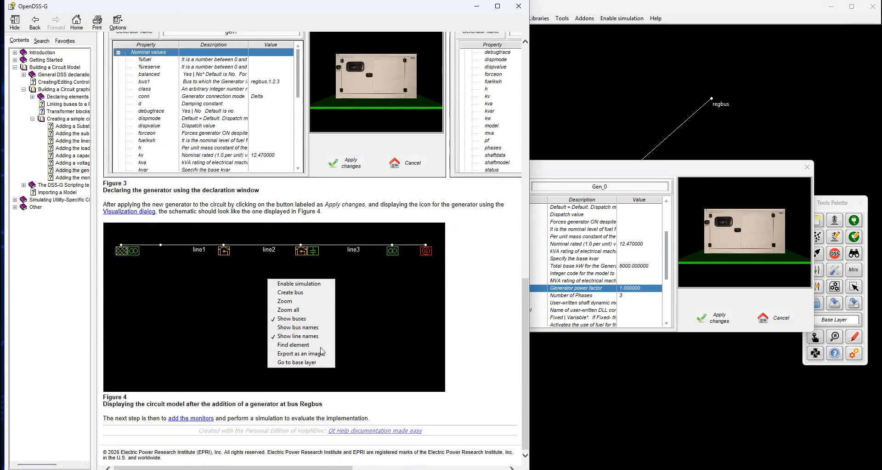
{"action": "left_click", "coordinate": [686, 170]}
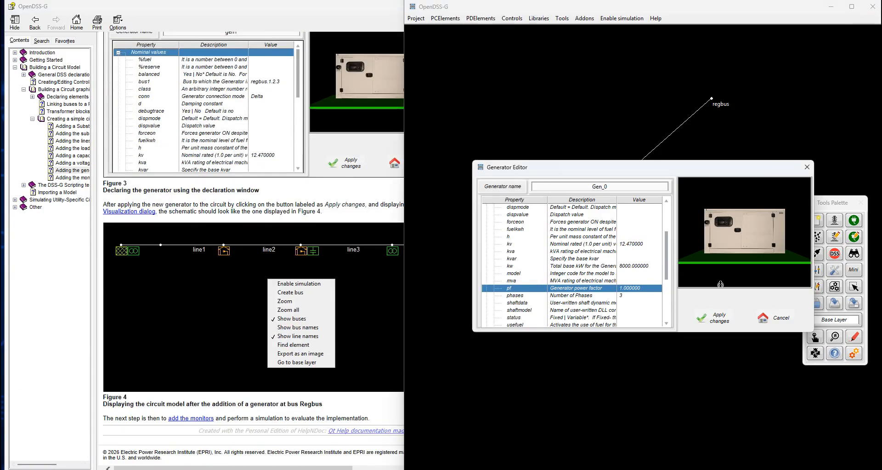
{"action": "left_click", "coordinate": [718, 322]}
Display the Generator elements in the circuit drawing through the element visualization settings
{"action": "left_click", "coordinate": [854, 335]}
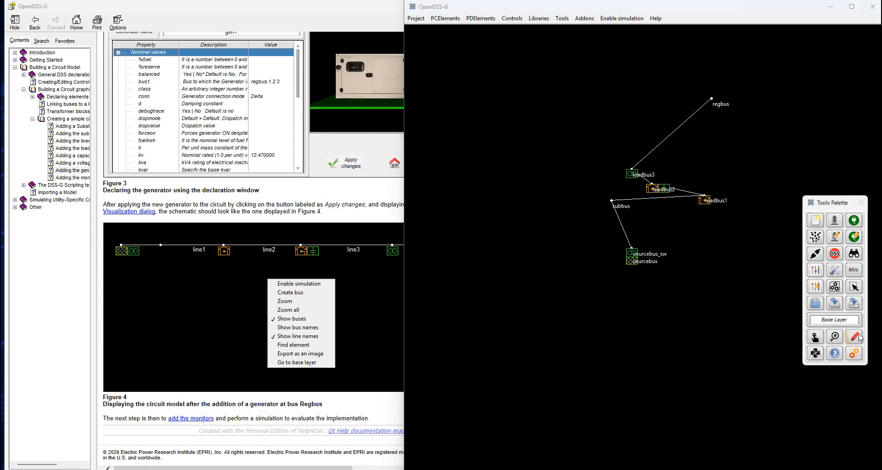
{"action": "left_click", "coordinate": [786, 328]}
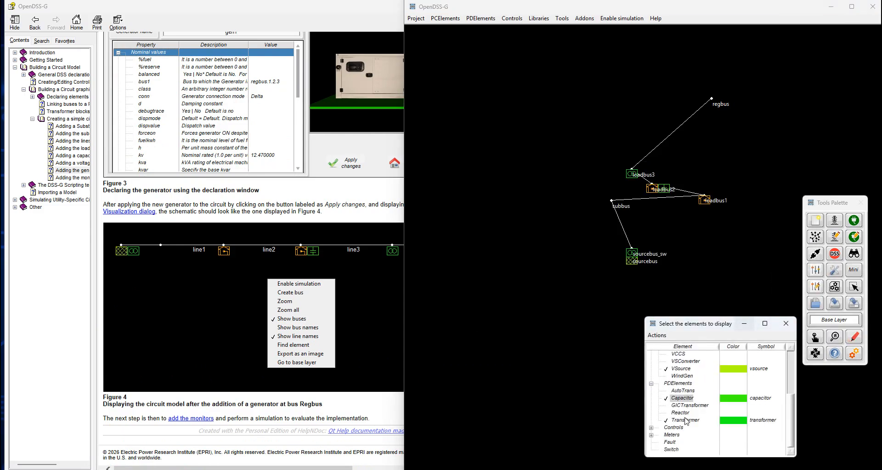
{"action": "scroll", "coordinate": [685, 379], "scroll_direction": "up", "scroll_amount": 4}
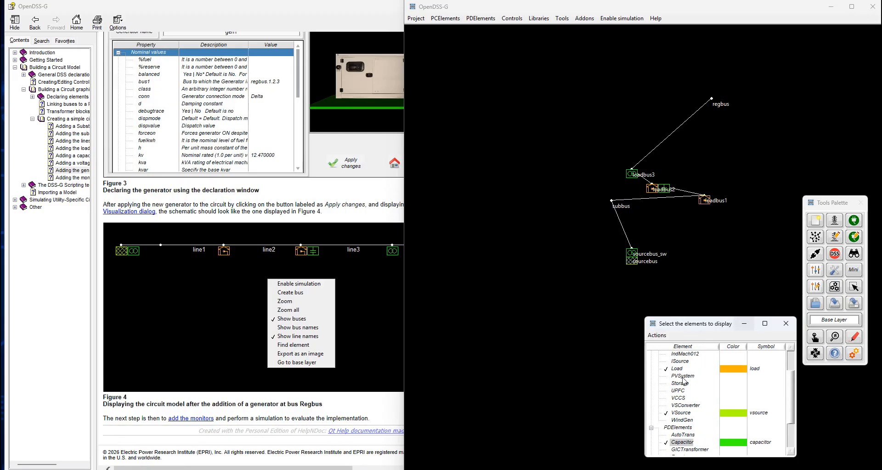
{"action": "left_click", "coordinate": [683, 360]}
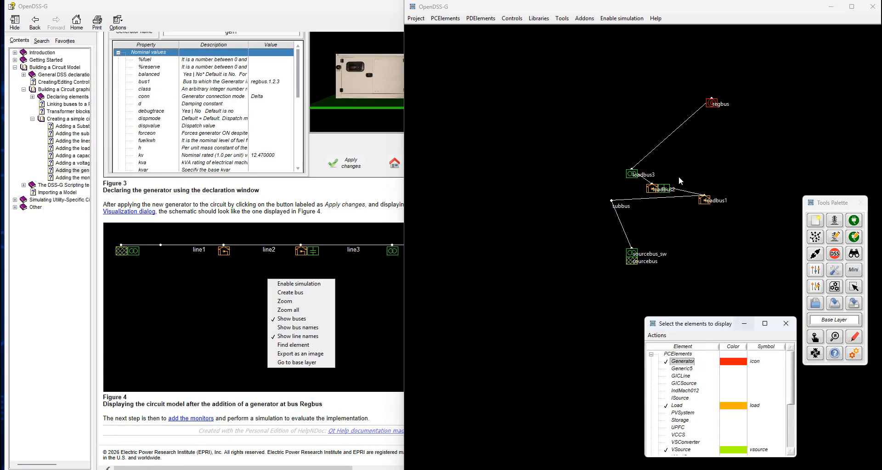
{"action": "left_click", "coordinate": [790, 328]}
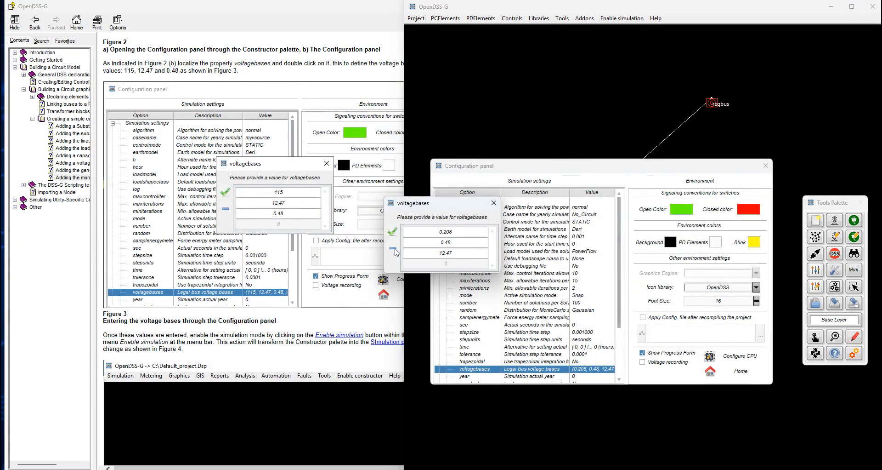
Replace the legal bus voltage bases in the simulation configuration with 115, 12.47 and 0.48
{"action": "left_click", "coordinate": [394, 249]}
{"action": "left_click", "coordinate": [395, 249]}
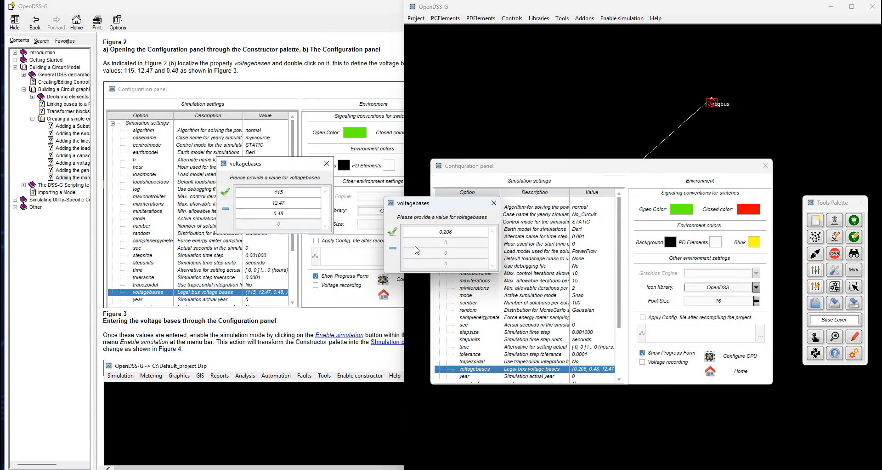
{"action": "double_click", "coordinate": [464, 233]}
{"action": "type", "text": "115"}
{"action": "key", "text": "Return"}
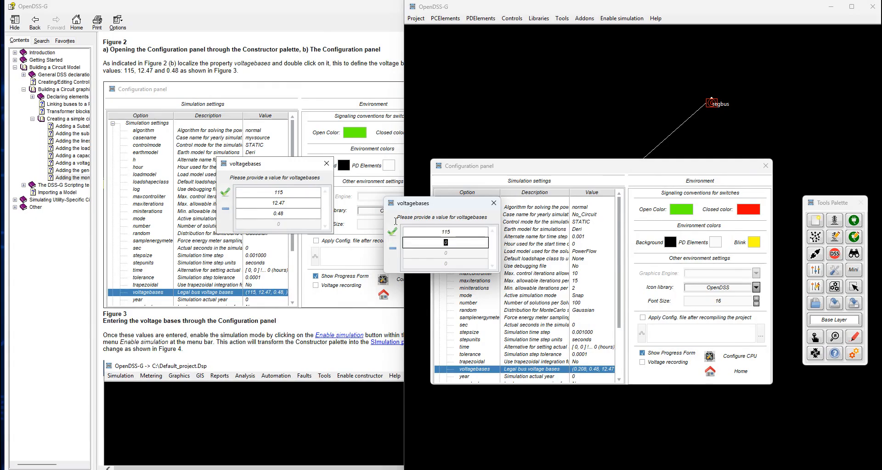
{"action": "type", "text": "12.47"}
{"action": "key", "text": "Return"}
{"action": "type", "text": "0.4"}
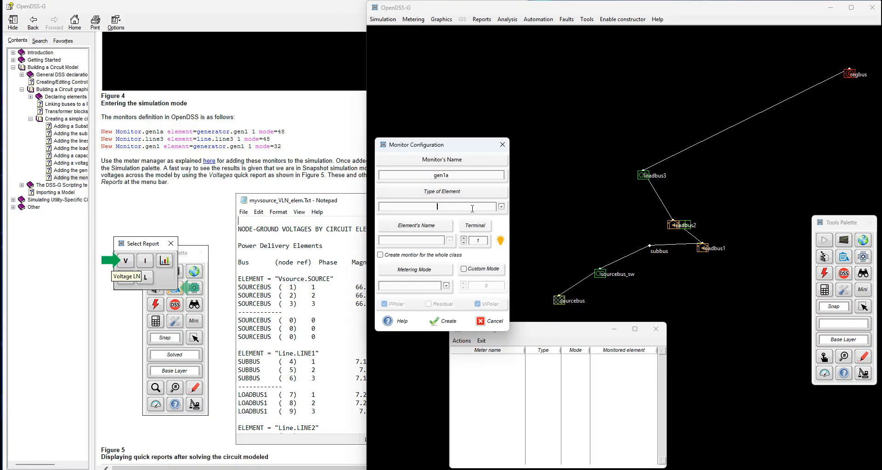
Create the monitor gen1a on terminal 1 of the generator gen_0 with custom mode 48
{"action": "type", "text": "Generator"}
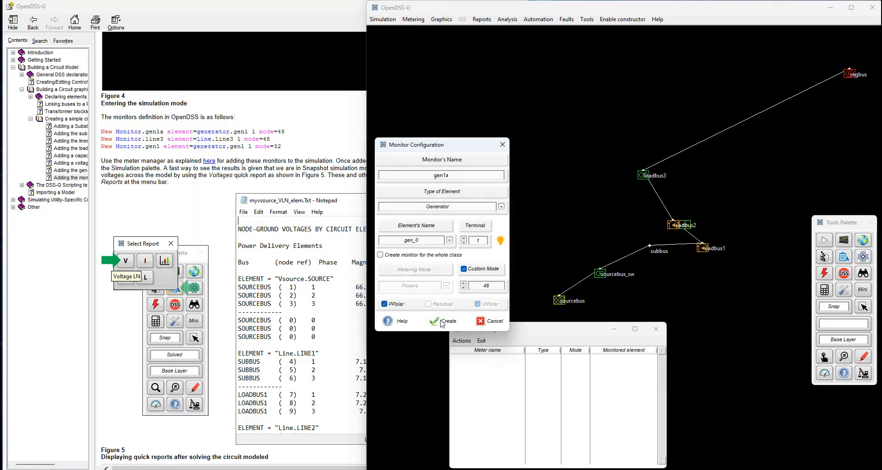
{"action": "left_click", "coordinate": [442, 321]}
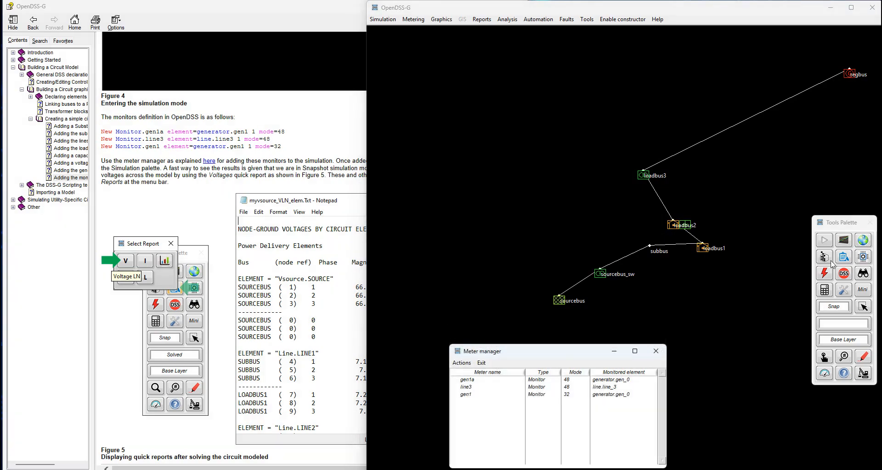
Move the meter manager clear of the drawing and replace the schematic with one estimated from connectivity and line lengths
{"action": "left_click_drag", "start_coordinate": [577, 358], "coordinate": [683, 366]}
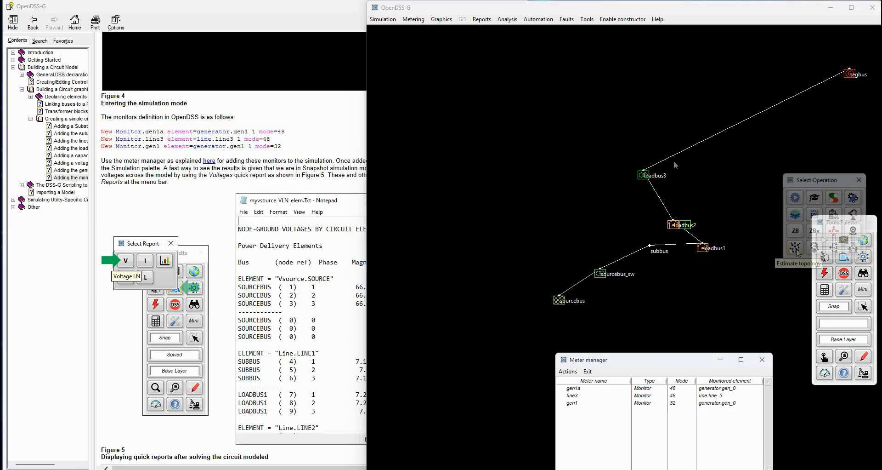
{"action": "left_click", "coordinate": [796, 249]}
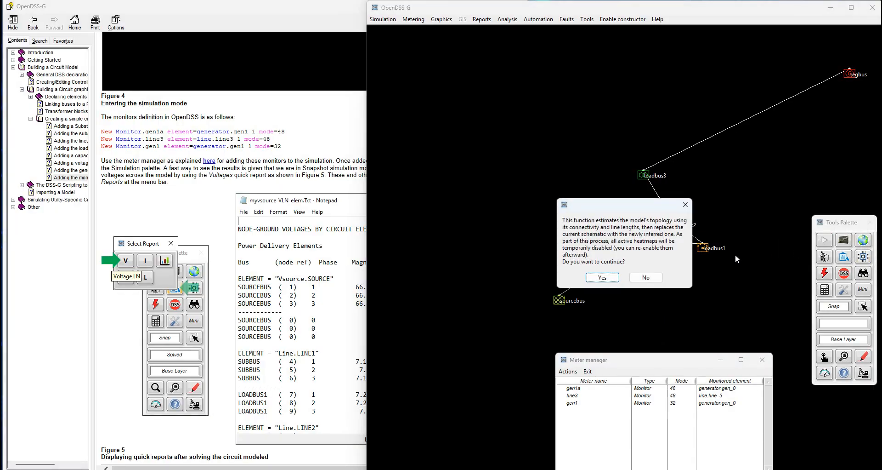
{"action": "left_click", "coordinate": [606, 278]}
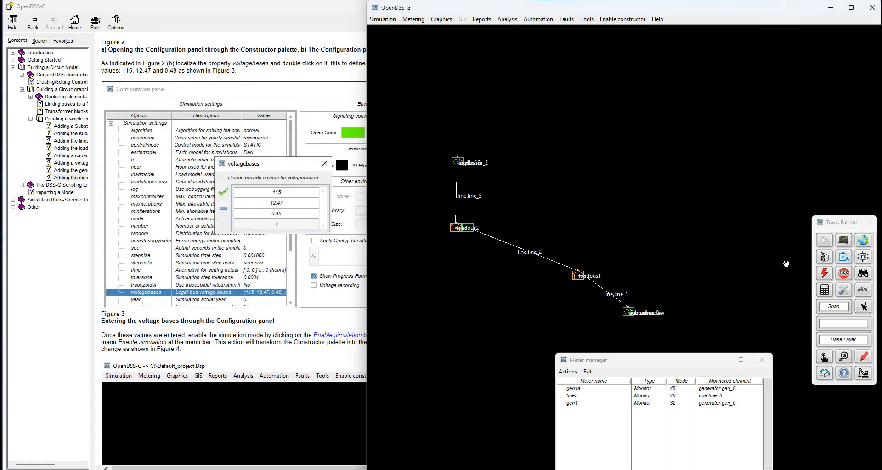
Solve the circuit in Snap mode, review the Voltage LN report of node-ground voltages by circuit element, and close the report
{"action": "left_click", "coordinate": [825, 239]}
{"action": "left_click", "coordinate": [844, 256]}
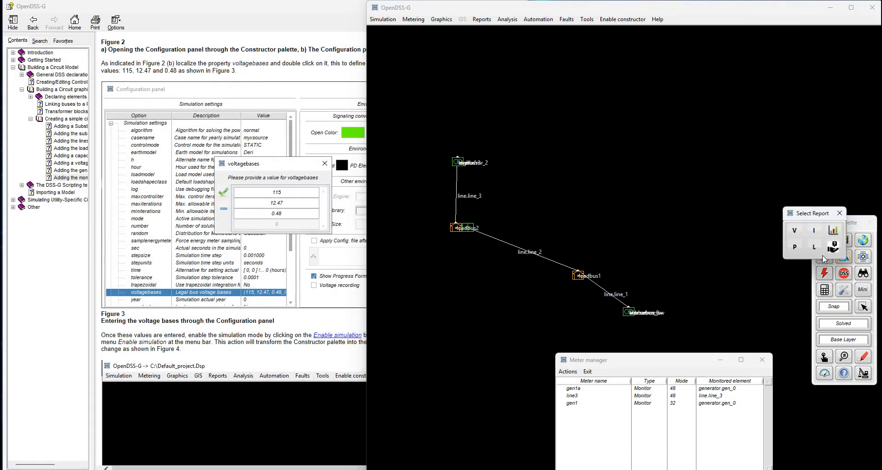
{"action": "left_click", "coordinate": [794, 231]}
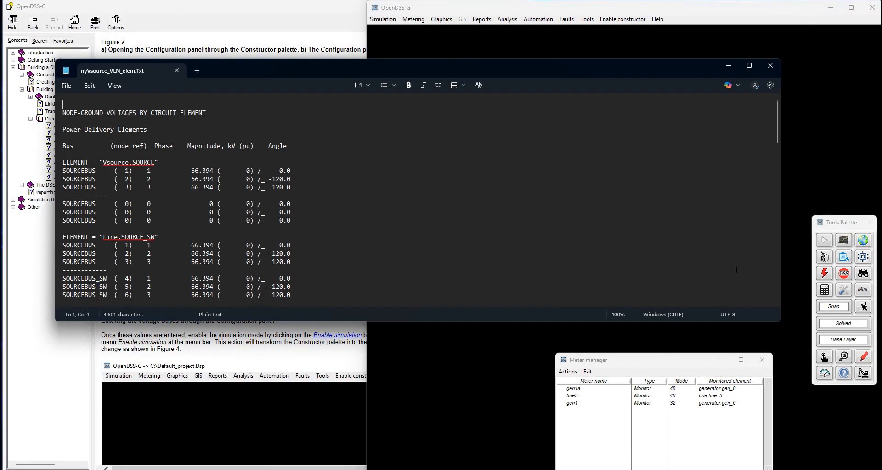
{"action": "scroll", "coordinate": [317, 191], "scroll_direction": "down", "scroll_amount": 5}
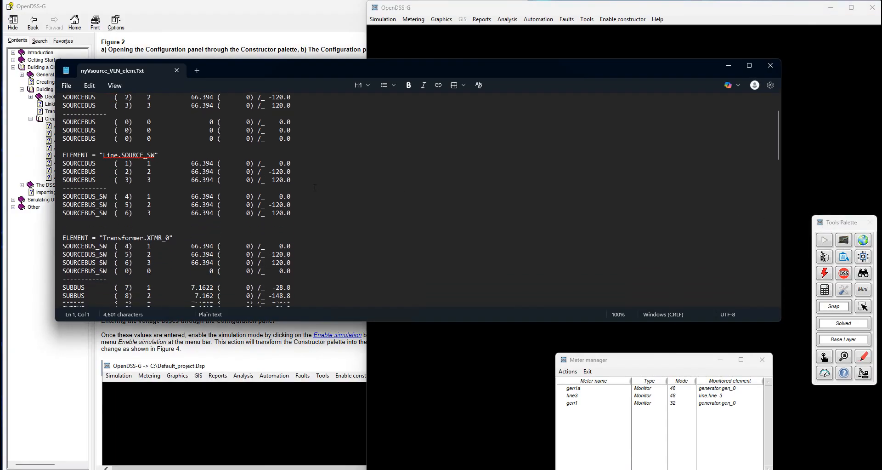
{"action": "scroll", "coordinate": [315, 188], "scroll_direction": "down", "scroll_amount": 4}
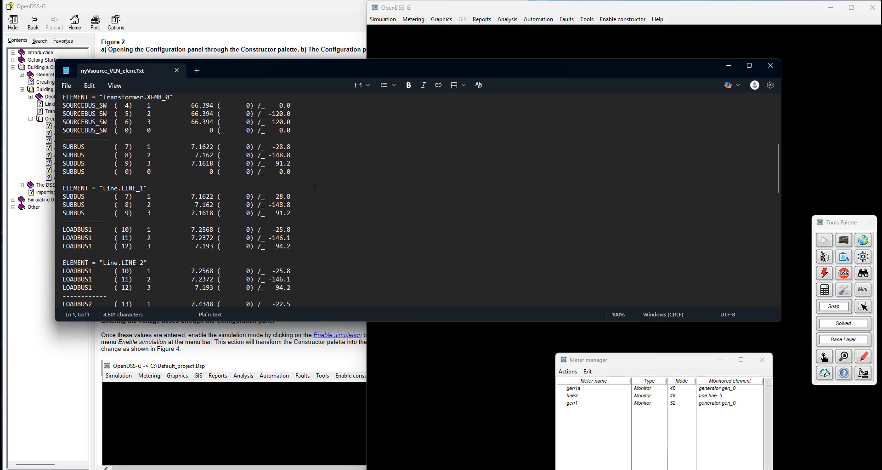
{"action": "scroll", "coordinate": [316, 188], "scroll_direction": "up", "scroll_amount": 9}
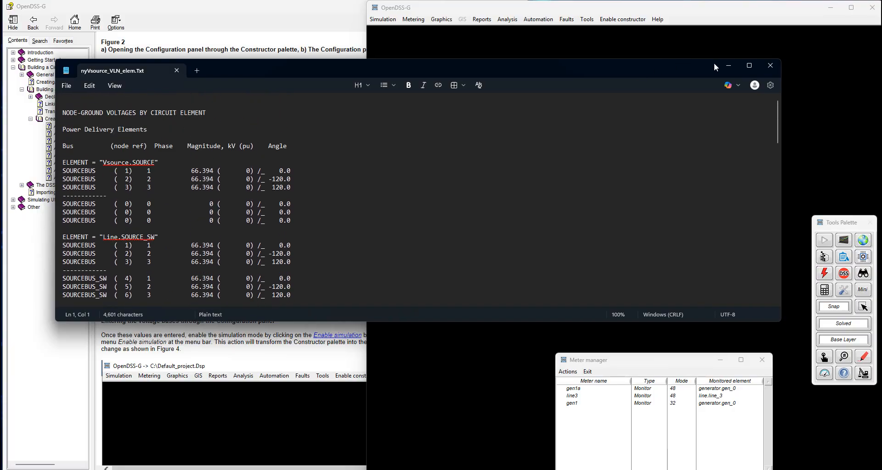
{"action": "left_click", "coordinate": [176, 70]}
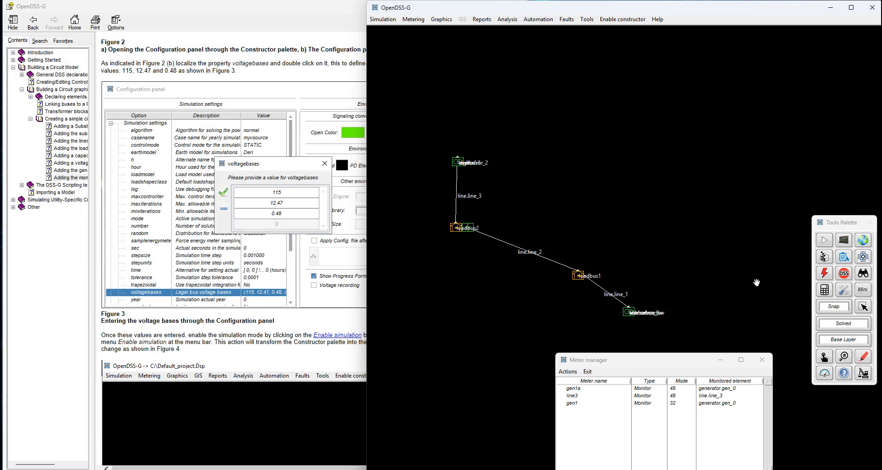
Open the OpenDSS console for the empty project and bring the manual's simple circuit script page to the front
{"action": "left_click", "coordinate": [844, 289]}
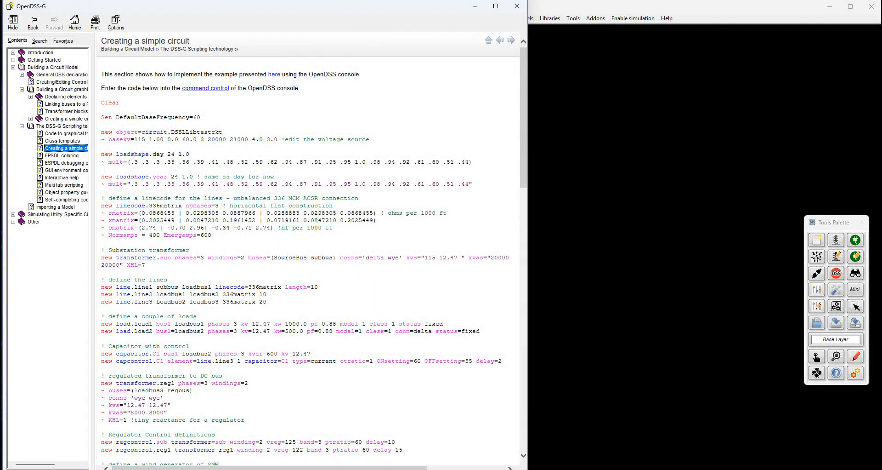
{"action": "left_click", "coordinate": [751, 241]}
{"action": "left_click", "coordinate": [836, 273]}
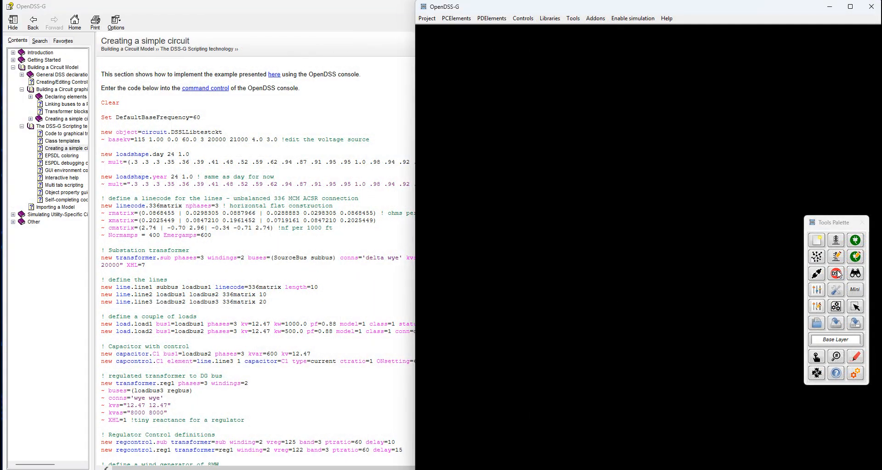
{"action": "left_click_drag", "start_coordinate": [422, 65], "coordinate": [373, 3]}
{"action": "left_click", "coordinate": [141, 117]}
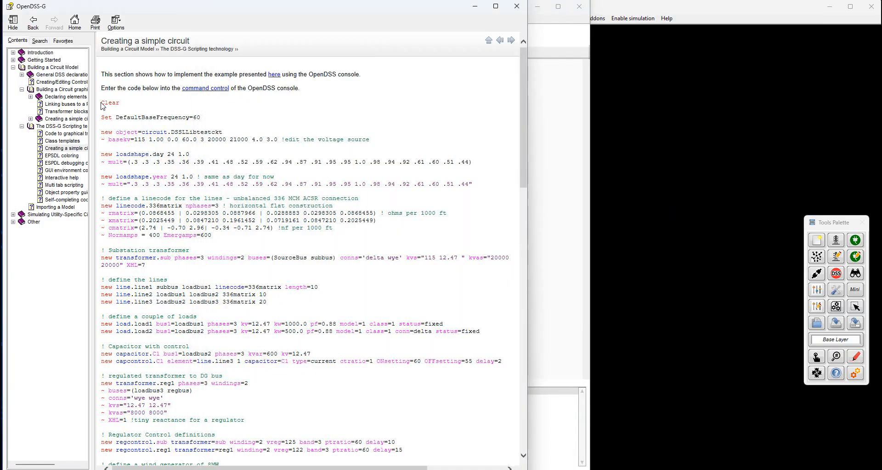
Copy the manual's entire example script, from Clear to Calcvoltagebases, into the console beside the schematic window and run it
{"action": "left_click_drag", "start_coordinate": [103, 102], "coordinate": [206, 430]}
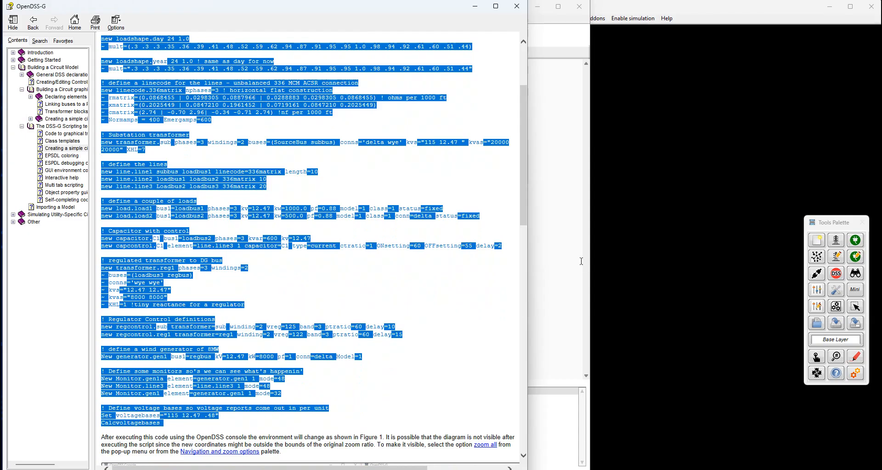
{"action": "left_click", "coordinate": [558, 250]}
{"action": "left_click_drag", "start_coordinate": [450, 17], "coordinate": [246, 29]}
{"action": "left_click_drag", "start_coordinate": [385, 205], "coordinate": [415, 203]}
{"action": "left_click_drag", "start_coordinate": [355, 352], "coordinate": [356, 467]}
{"action": "key", "text": "ctrl+v"}
{"action": "scroll", "coordinate": [160, 150], "scroll_direction": "up", "scroll_amount": 10}
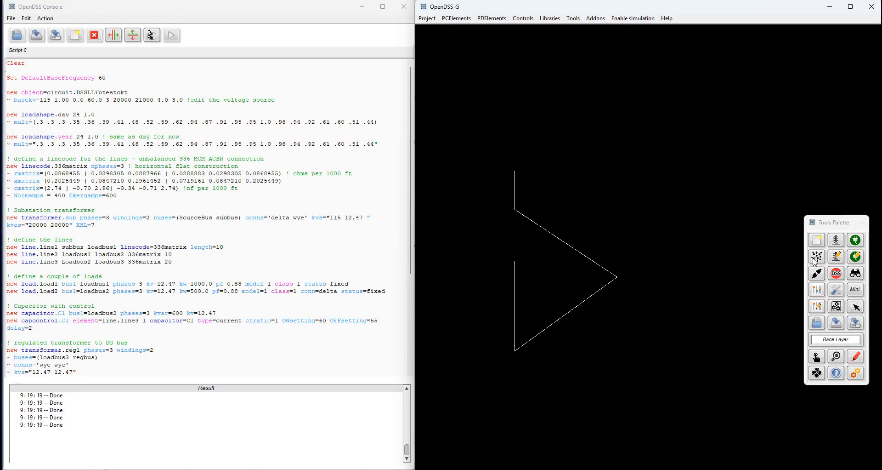
Replace the scripted circuit's schematic with one estimated from the circuit's topology and fit the whole drawing in view
{"action": "left_click", "coordinate": [816, 261]}
{"action": "left_click", "coordinate": [793, 338]}
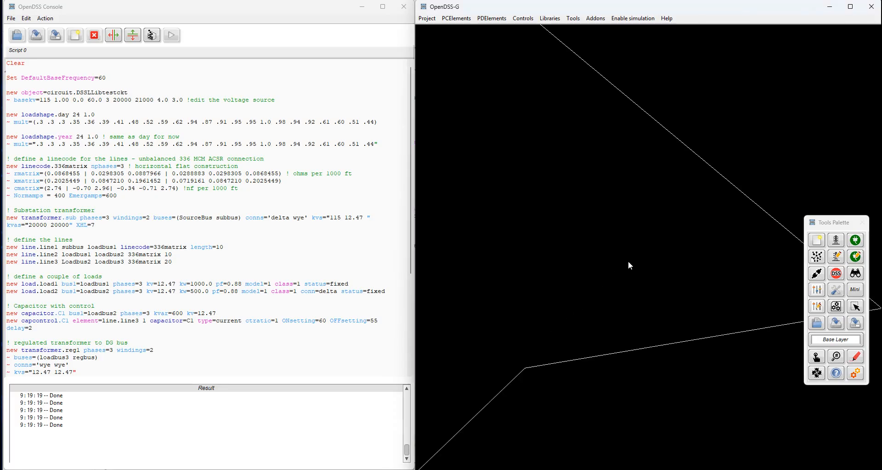
{"action": "left_click", "coordinate": [817, 357]}
{"action": "left_click_drag", "start_coordinate": [707, 335], "coordinate": [660, 325]}
{"action": "right_click", "coordinate": [657, 322]}
{"action": "left_click", "coordinate": [683, 361]}
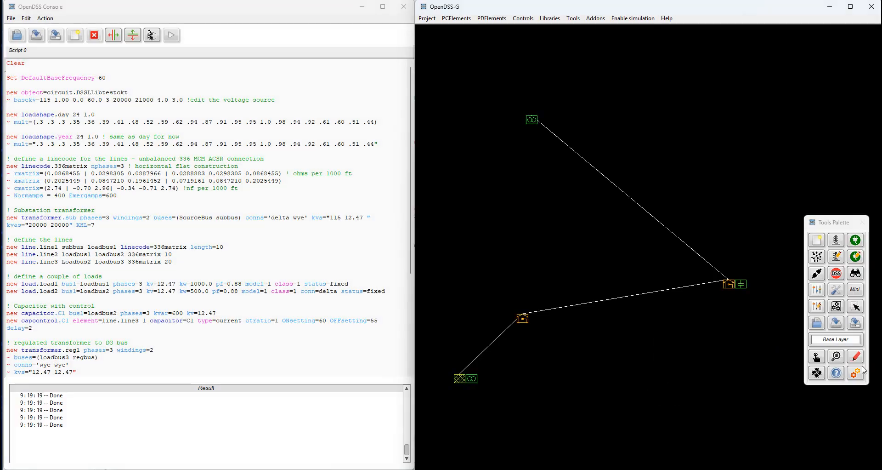
Enable simulation and solve the scripted circuit in Snap mode, and review its line-to-neutral voltage report by circuit element
{"action": "left_click", "coordinate": [860, 369]}
{"action": "left_click", "coordinate": [815, 258]}
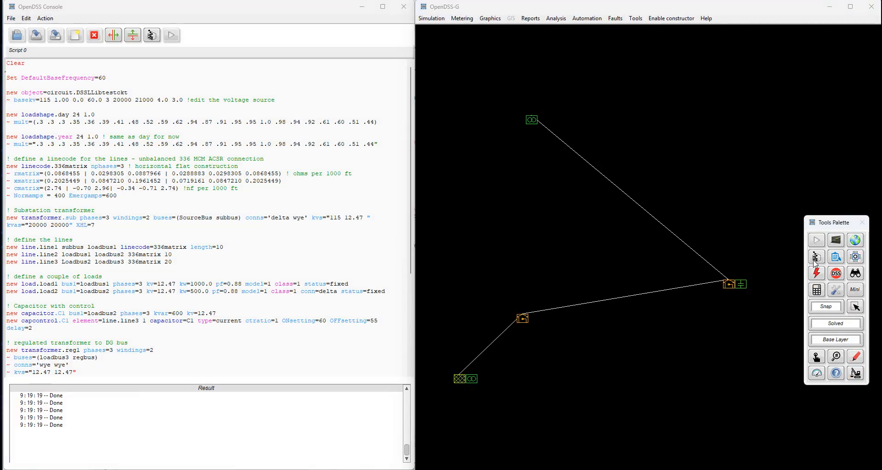
{"action": "left_click", "coordinate": [837, 259]}
{"action": "left_click", "coordinate": [790, 235]}
{"action": "scroll", "coordinate": [270, 200], "scroll_direction": "down", "scroll_amount": 20}
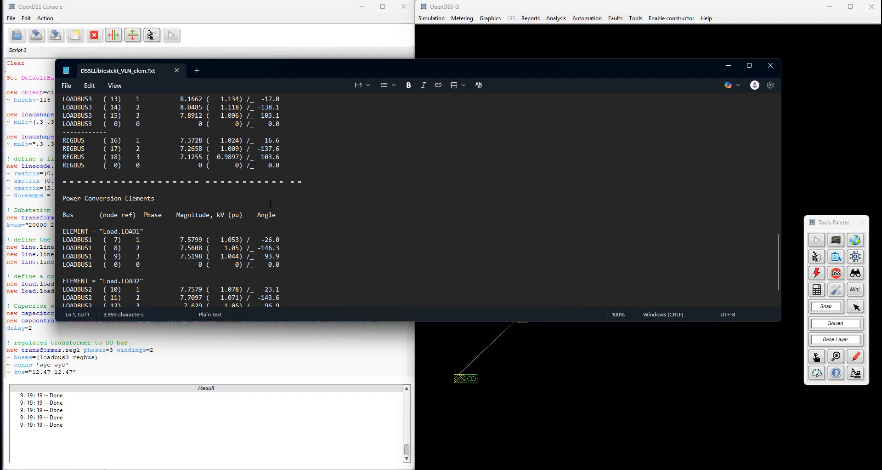
{"action": "scroll", "coordinate": [270, 203], "scroll_direction": "down", "scroll_amount": 2}
{"action": "scroll", "coordinate": [270, 203], "scroll_direction": "up", "scroll_amount": 4}
{"action": "left_click", "coordinate": [176, 72]}
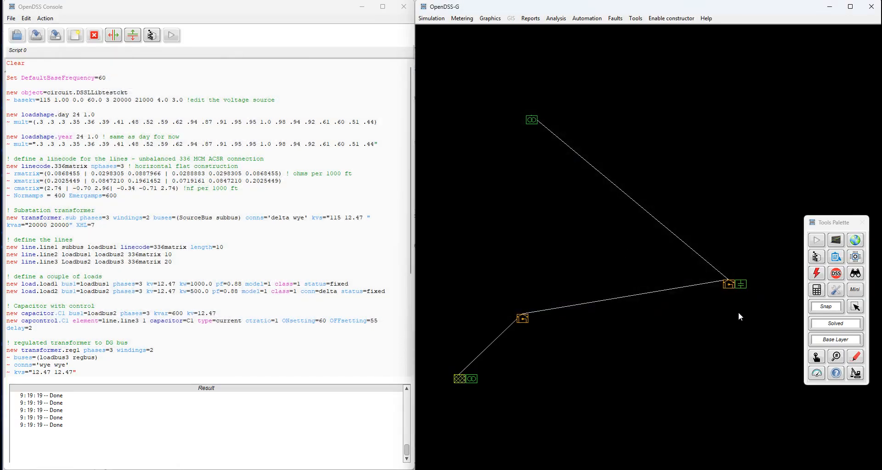
Select Generator among the power conversion elements to display on the schematic
{"action": "left_click", "coordinate": [855, 356]}
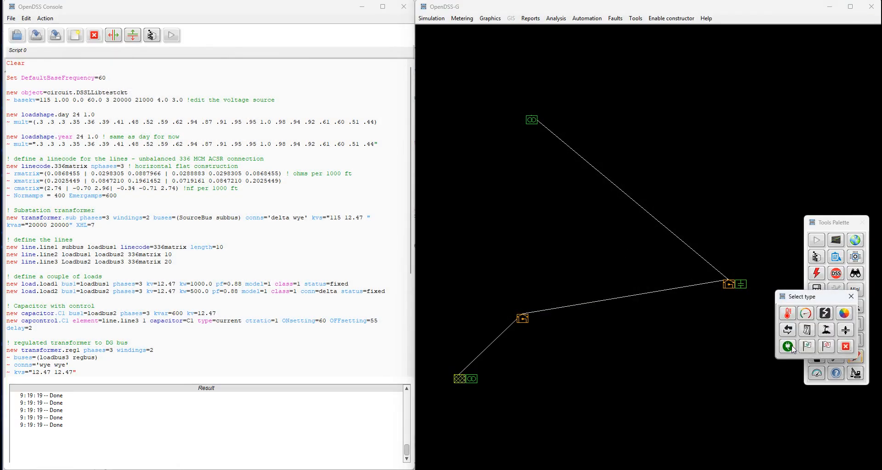
{"action": "left_click", "coordinate": [801, 352]}
{"action": "left_click", "coordinate": [624, 367]}
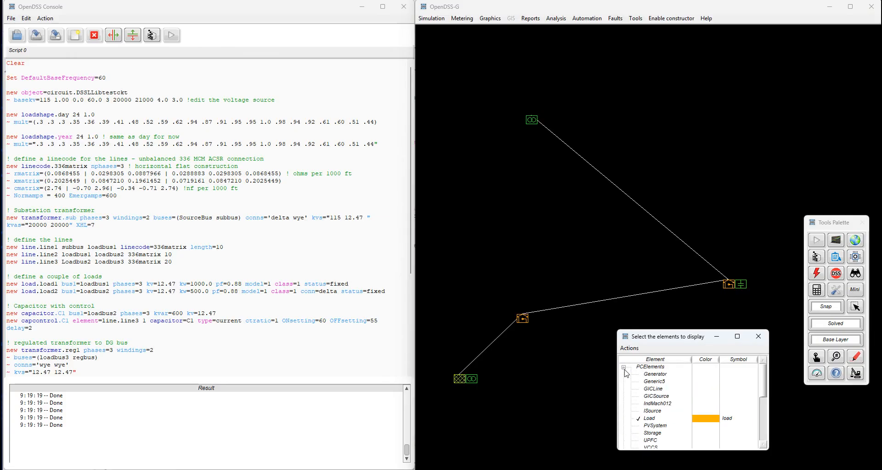
{"action": "left_click", "coordinate": [660, 377]}
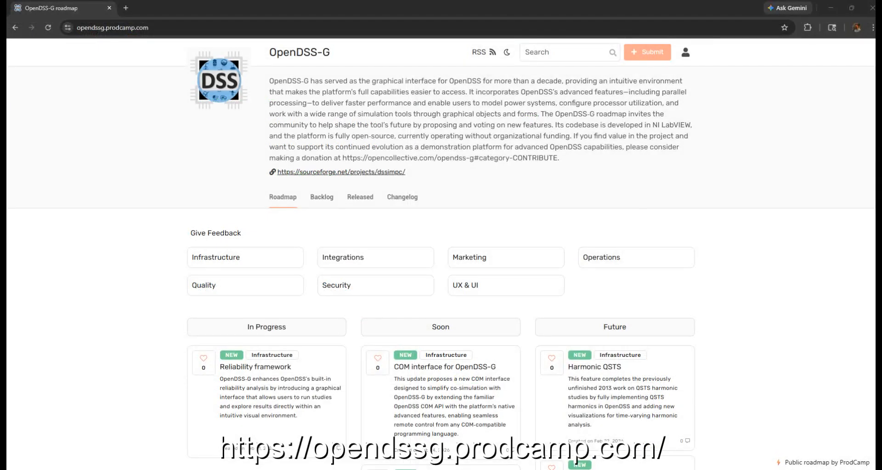
Switch to the OpenDSS-G roadmap website and examine the planned features and the Reliability framework item's details
{"action": "scroll", "coordinate": [441, 254], "scroll_direction": "down", "scroll_amount": 1}
{"action": "scroll", "coordinate": [441, 254], "scroll_direction": "down", "scroll_amount": 4}
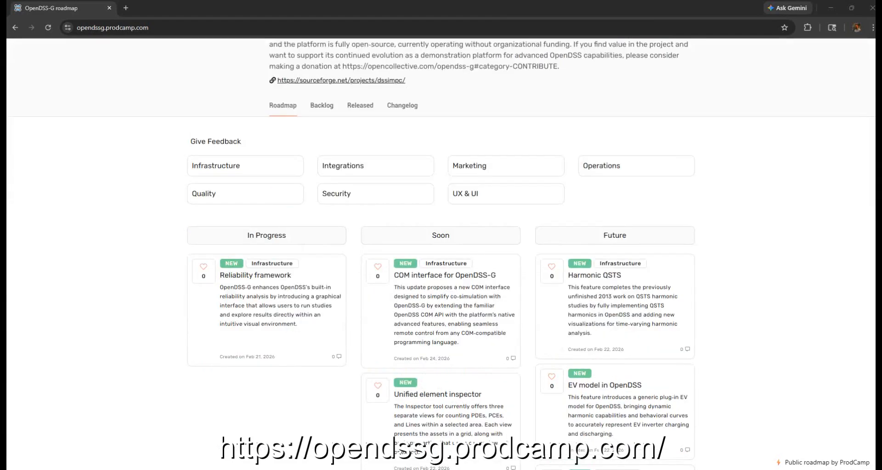
{"action": "scroll", "coordinate": [441, 254], "scroll_direction": "down", "scroll_amount": 1}
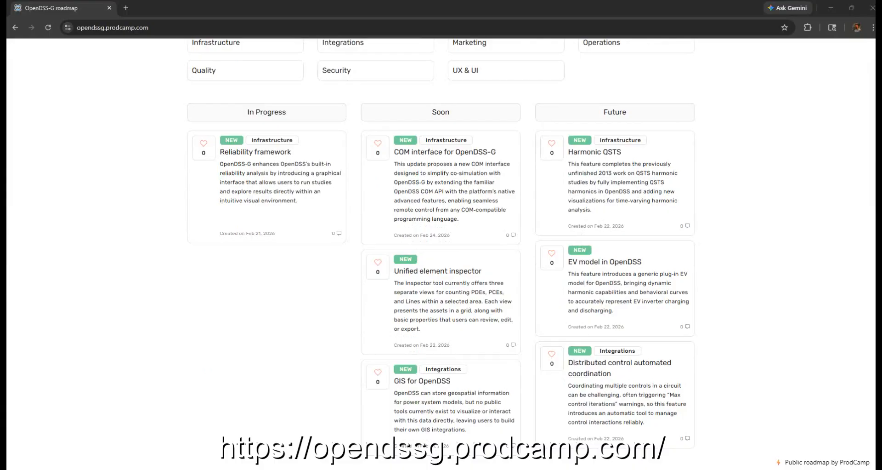
{"action": "scroll", "coordinate": [441, 253], "scroll_direction": "up", "scroll_amount": 1}
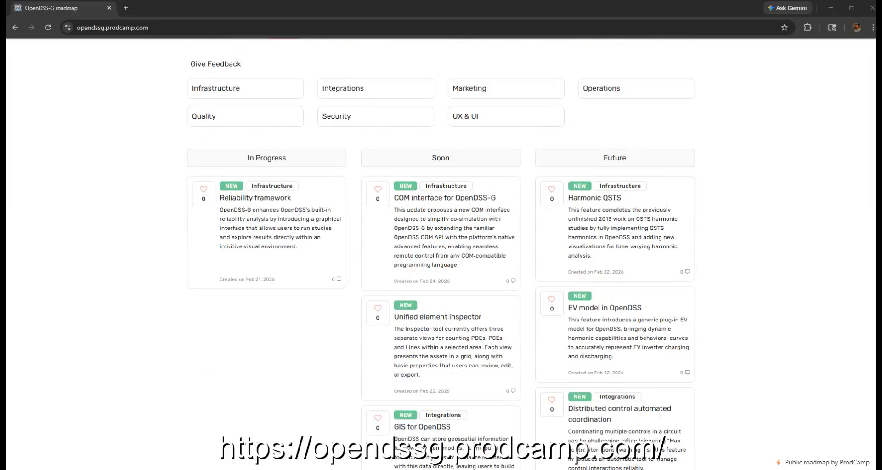
{"action": "left_click", "coordinate": [255, 198]}
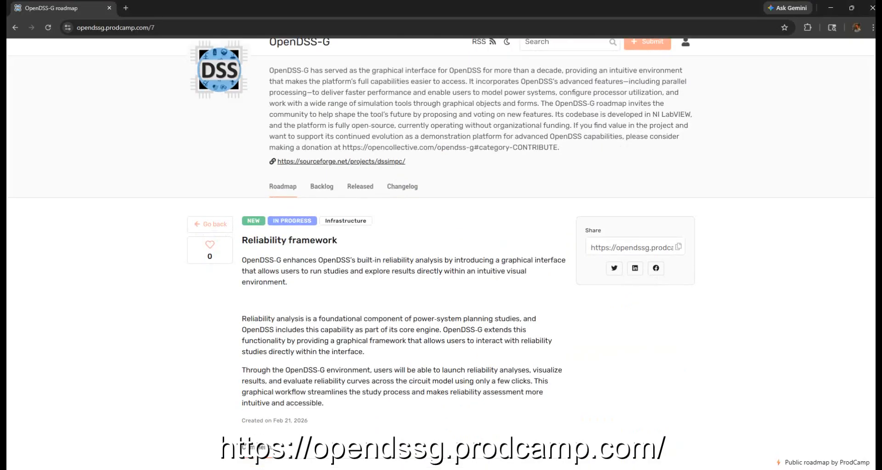
{"action": "scroll", "coordinate": [441, 244], "scroll_direction": "down", "scroll_amount": 2}
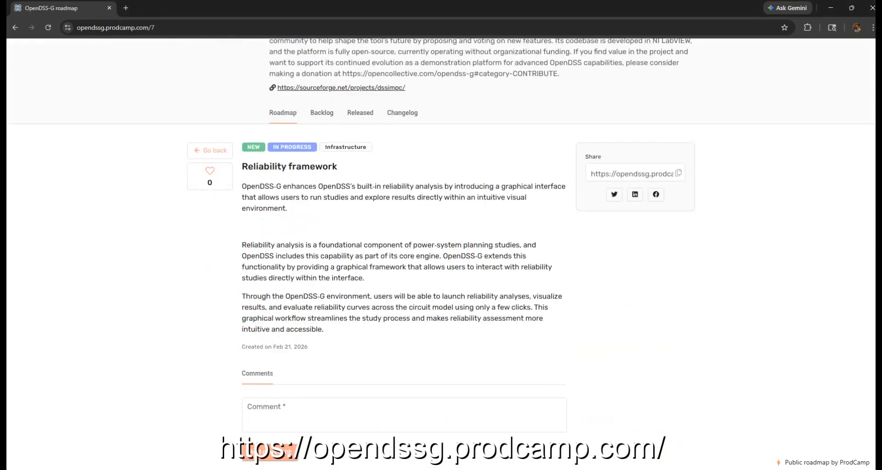
{"action": "scroll", "coordinate": [441, 252], "scroll_direction": "up", "scroll_amount": 2}
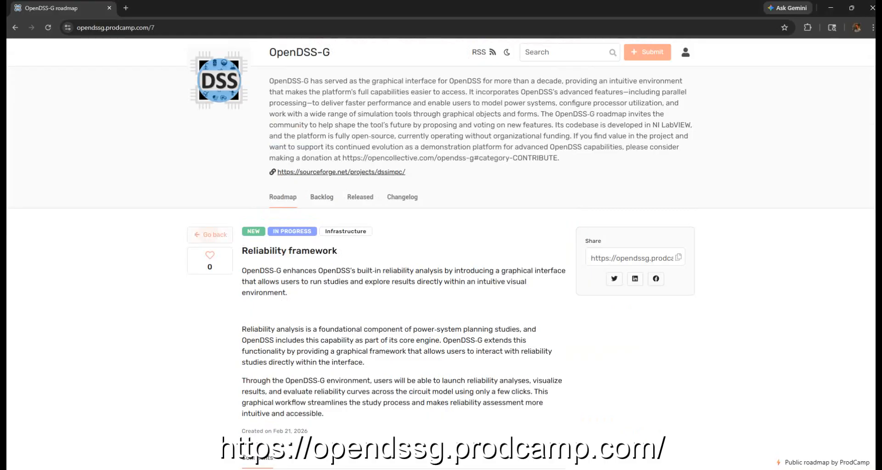
{"action": "left_click", "coordinate": [211, 235]}
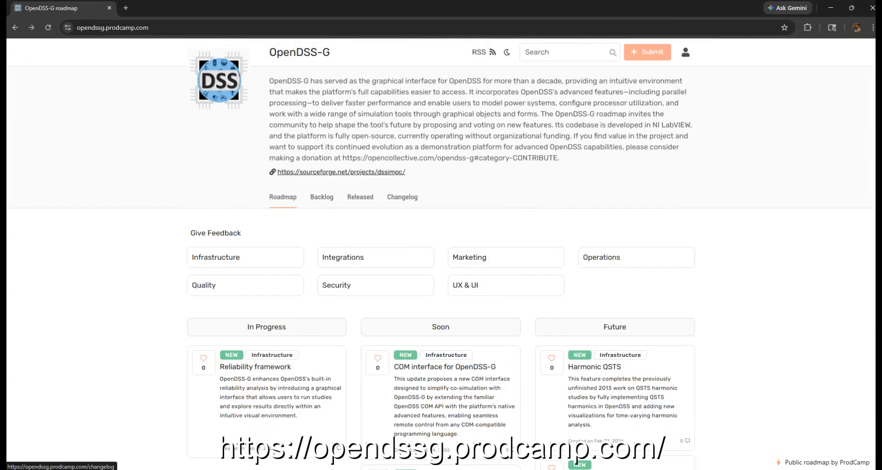
Read the OpenDSS-G version 7 release notes in the changelog and the list of released features
{"action": "left_click", "coordinate": [402, 197]}
{"action": "scroll", "coordinate": [402, 197], "scroll_direction": "down", "scroll_amount": 1}
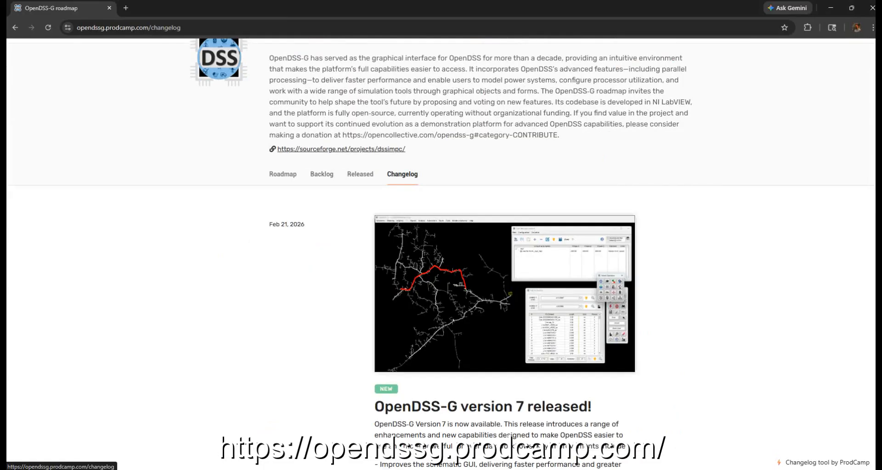
{"action": "scroll", "coordinate": [402, 196], "scroll_direction": "down", "scroll_amount": 2}
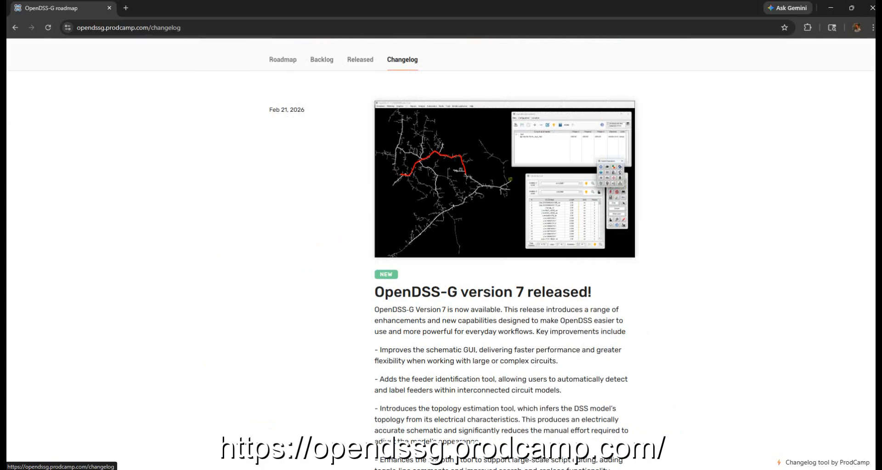
{"action": "scroll", "coordinate": [402, 196], "scroll_direction": "down", "scroll_amount": 3}
{"action": "scroll", "coordinate": [441, 253], "scroll_direction": "down", "scroll_amount": 2}
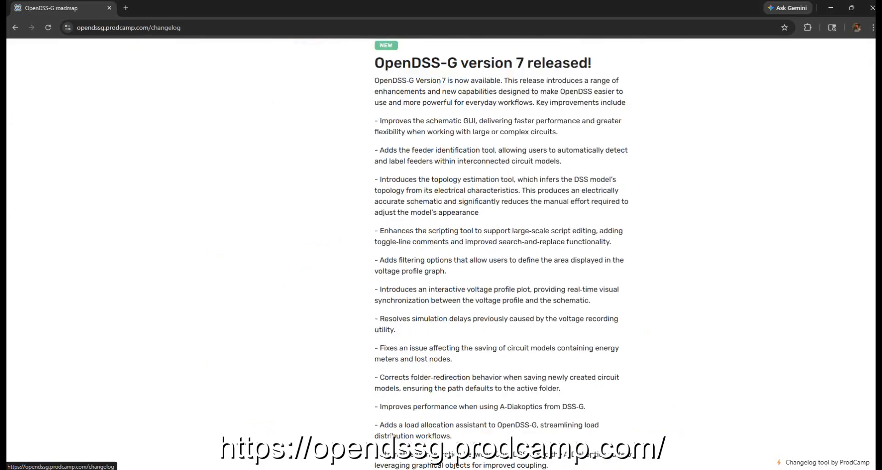
{"action": "scroll", "coordinate": [501, 253], "scroll_direction": "down", "scroll_amount": 2}
{"action": "scroll", "coordinate": [505, 249], "scroll_direction": "up", "scroll_amount": 1}
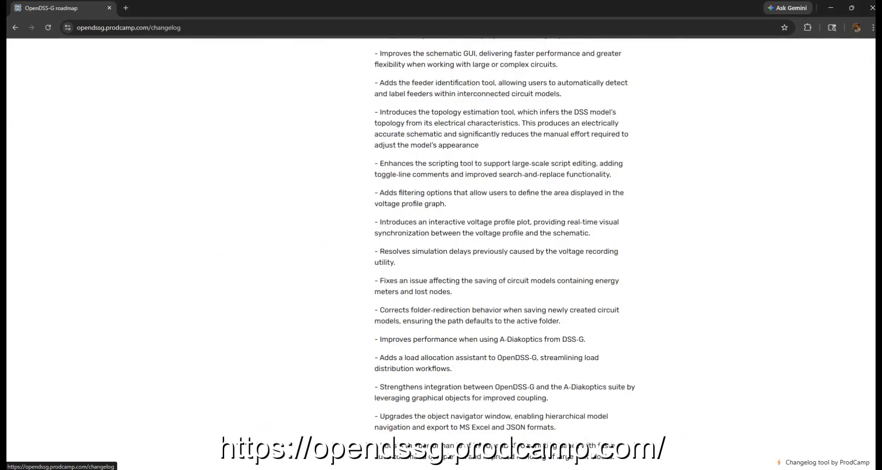
{"action": "scroll", "coordinate": [394, 442], "scroll_direction": "up", "scroll_amount": 4}
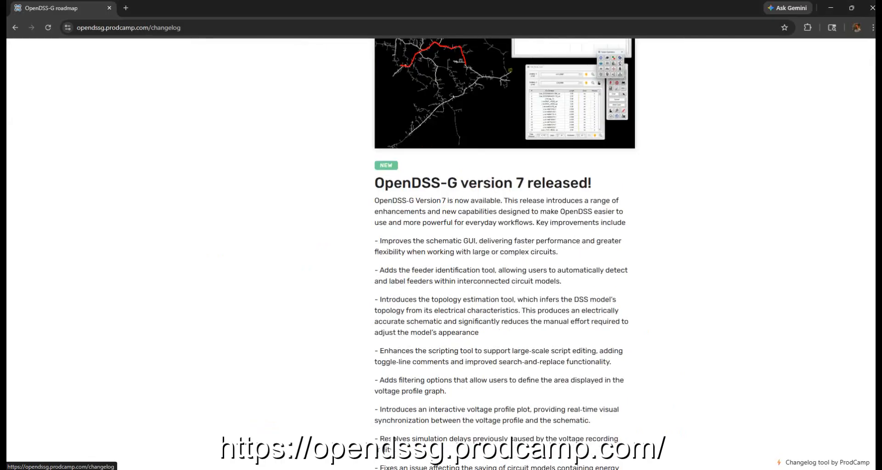
{"action": "scroll", "coordinate": [393, 442], "scroll_direction": "up", "scroll_amount": 5}
{"action": "left_click", "coordinate": [360, 196]}
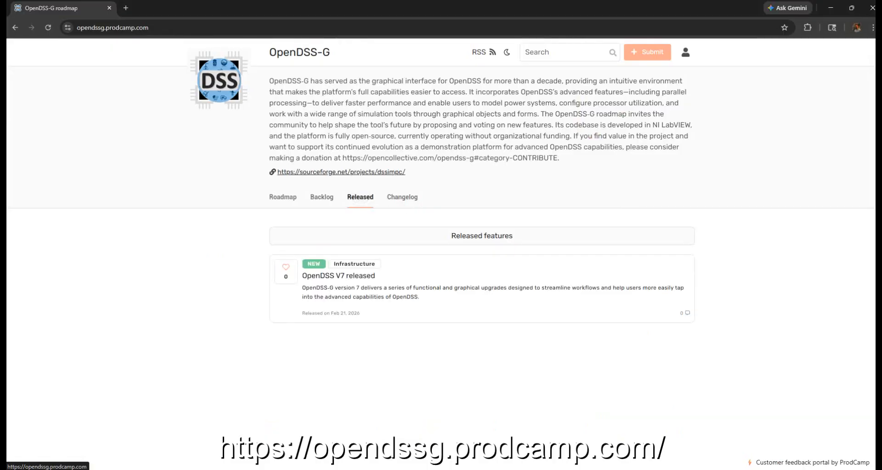
{"action": "left_click", "coordinate": [283, 197]}
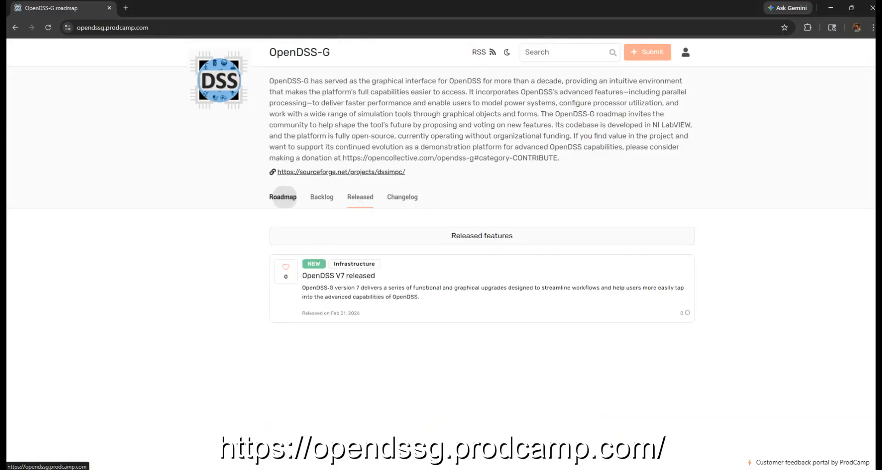